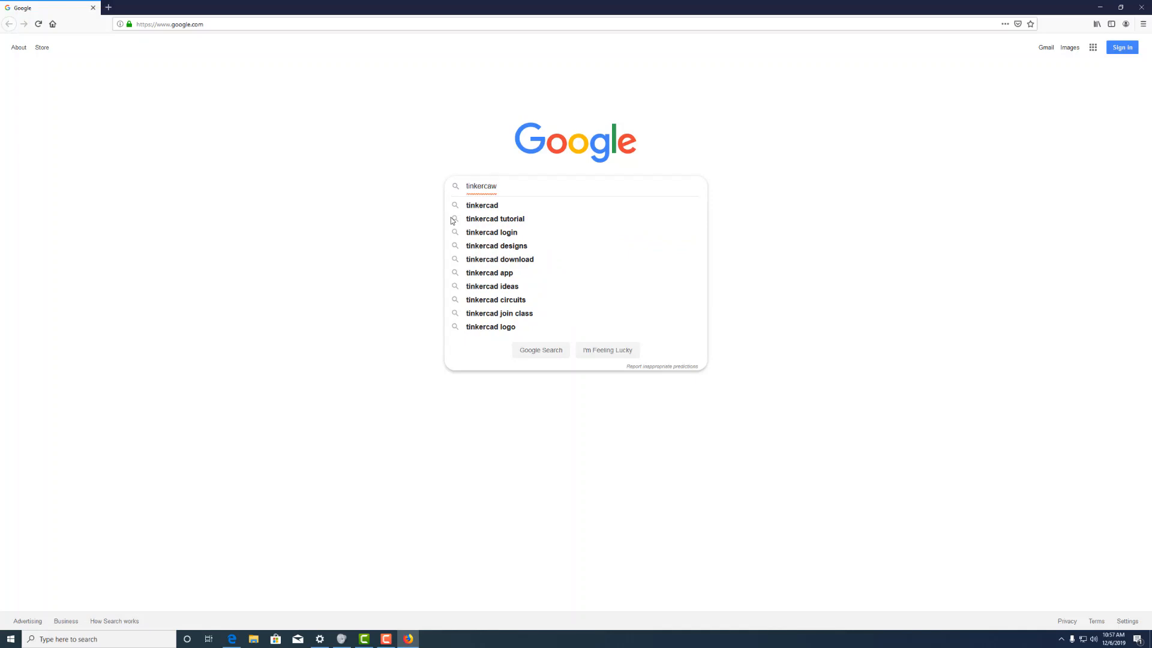
- Search the web for tinkercad, open the Tinkercad site and create a new 3D design
{"action": "type", "text": "d"}
{"action": "key", "text": "Return"}
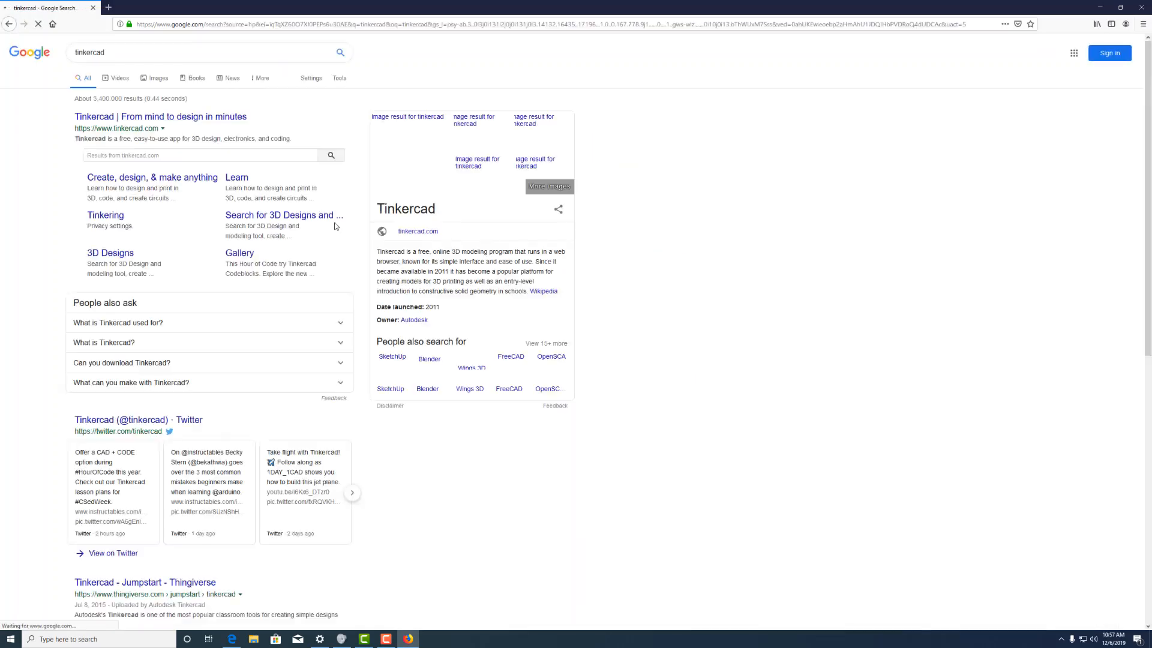
{"action": "left_click", "coordinate": [123, 116]}
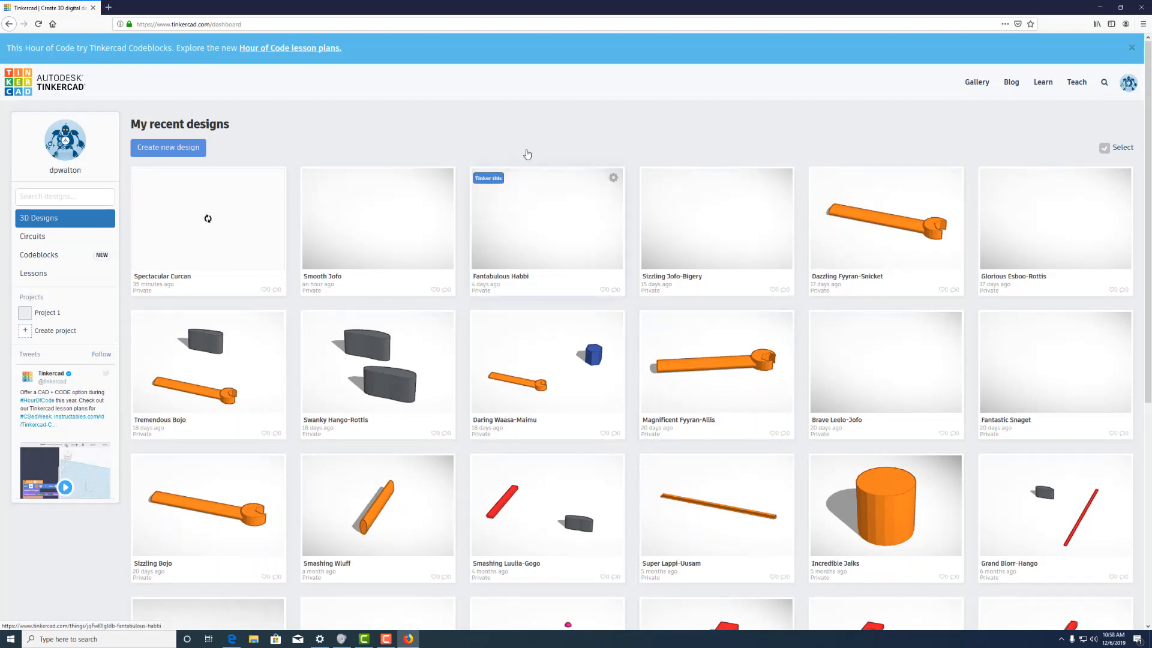
{"action": "left_click", "coordinate": [171, 148]}
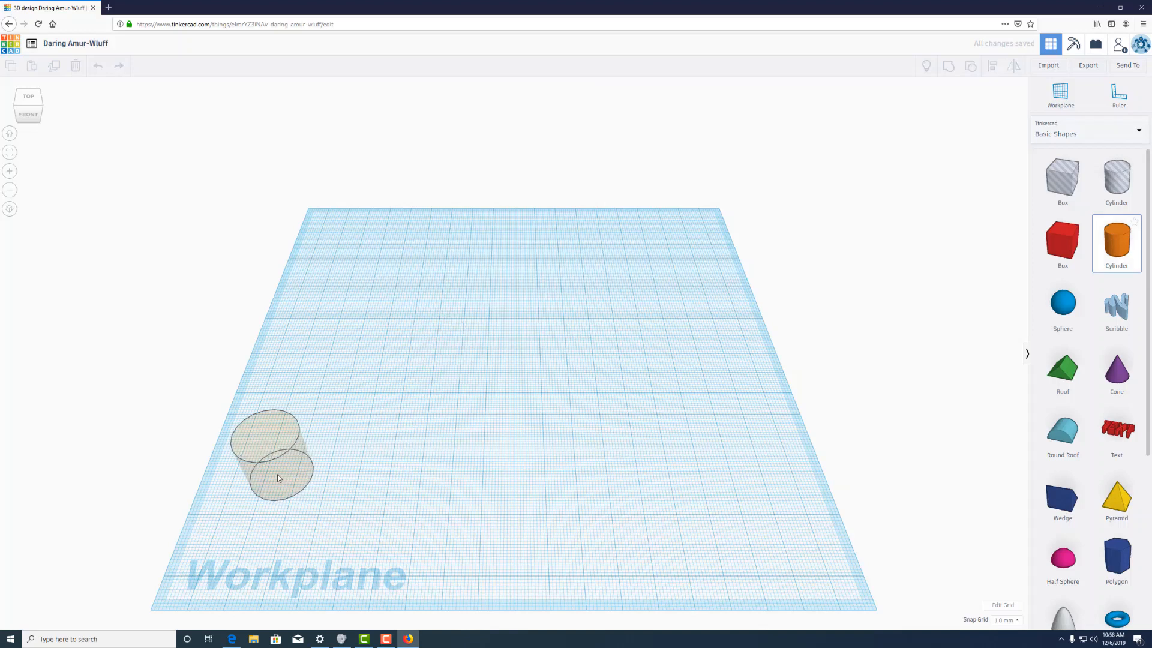
- Place a solid cylinder near the front-left corner of the workplane and set its height to 90 mm
{"action": "left_click", "coordinate": [278, 474]}
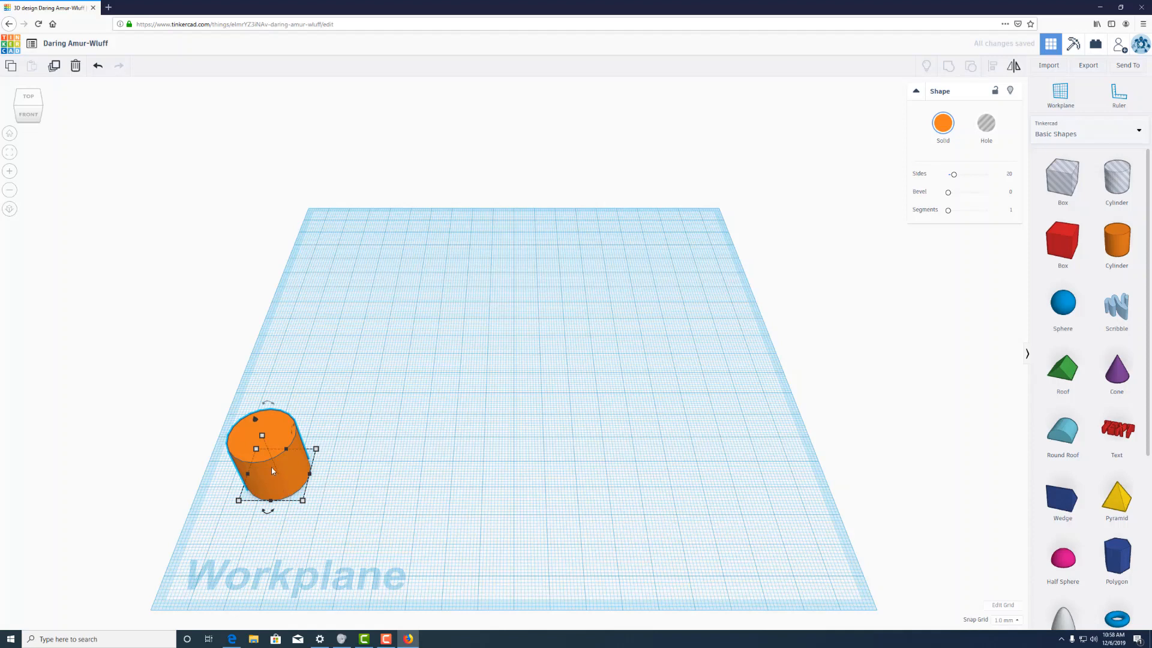
{"action": "left_click", "coordinate": [262, 436]}
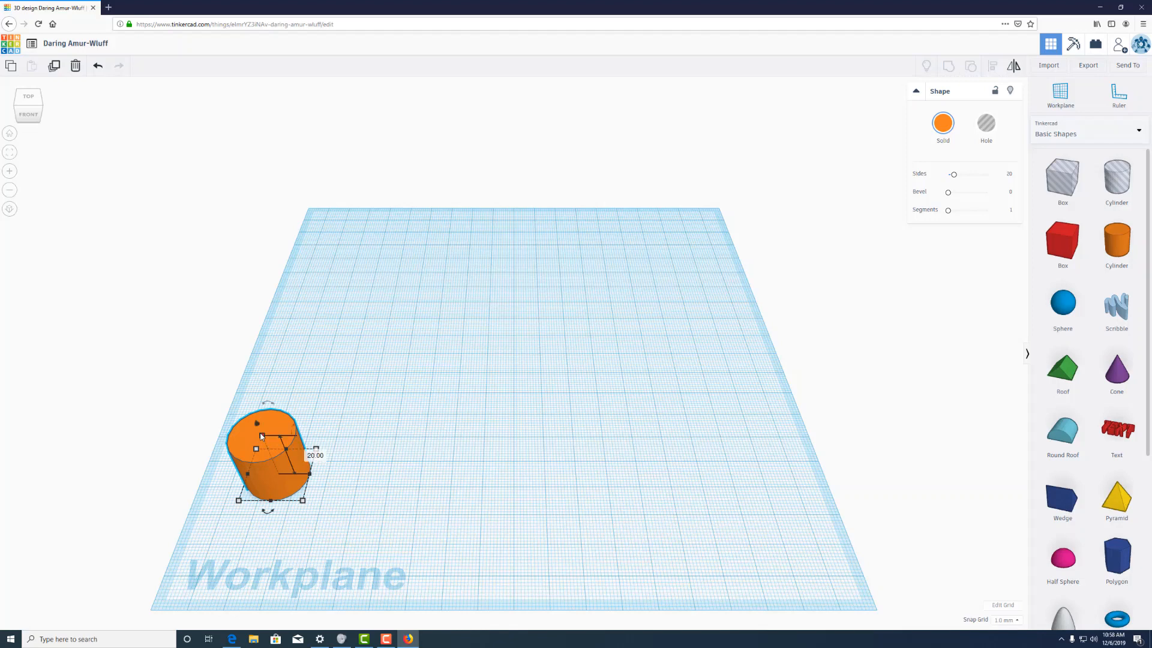
{"action": "left_click", "coordinate": [312, 456]}
{"action": "type", "text": "90"}
{"action": "key", "text": "Return"}
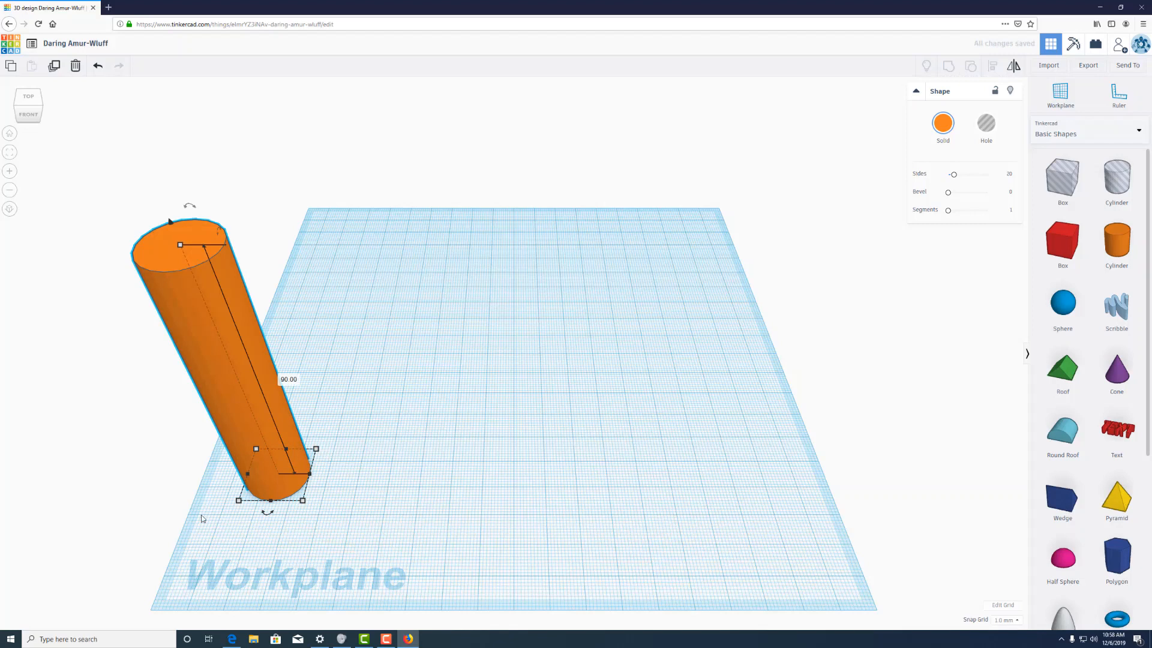
- Resize the cylinder's base to a depth of 10 mm and a width of 5 mm
{"action": "mouse_move", "coordinate": [240, 502]}
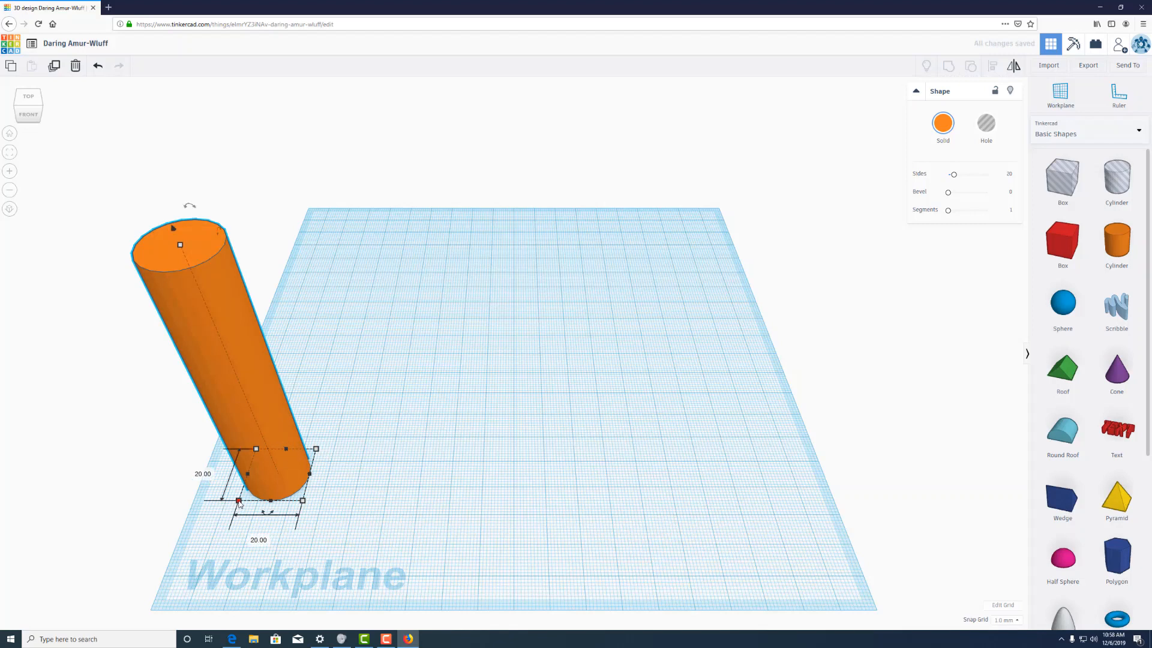
{"action": "left_click", "coordinate": [188, 473]}
{"action": "type", "text": "10"}
{"action": "key", "text": "Return"}
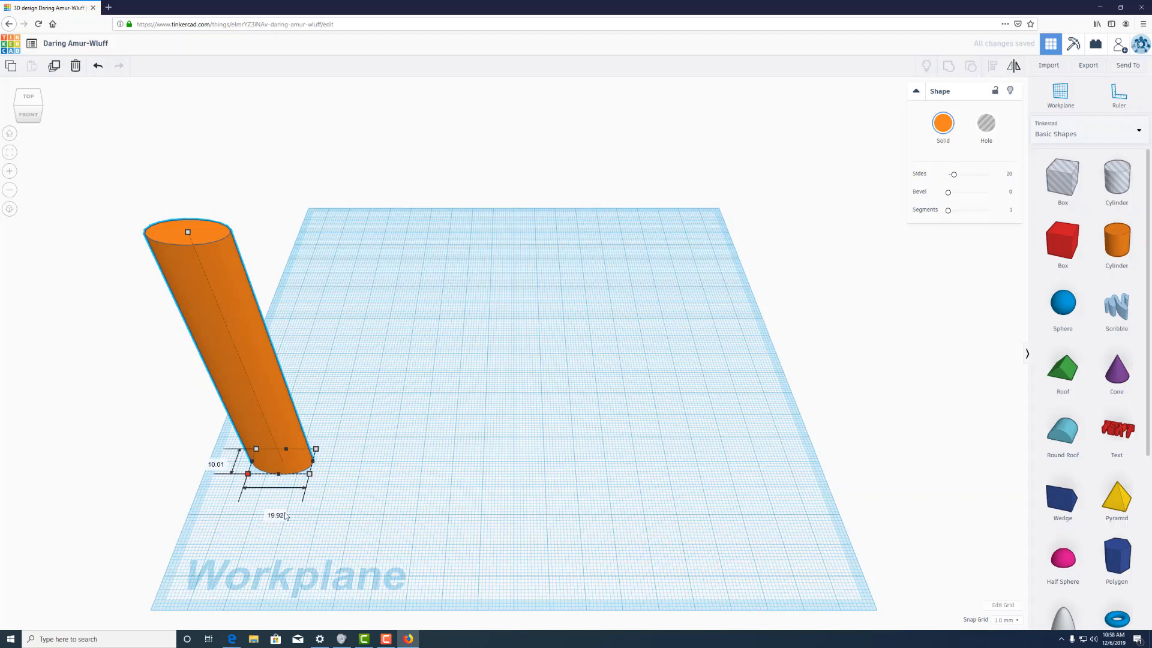
{"action": "left_click", "coordinate": [275, 514]}
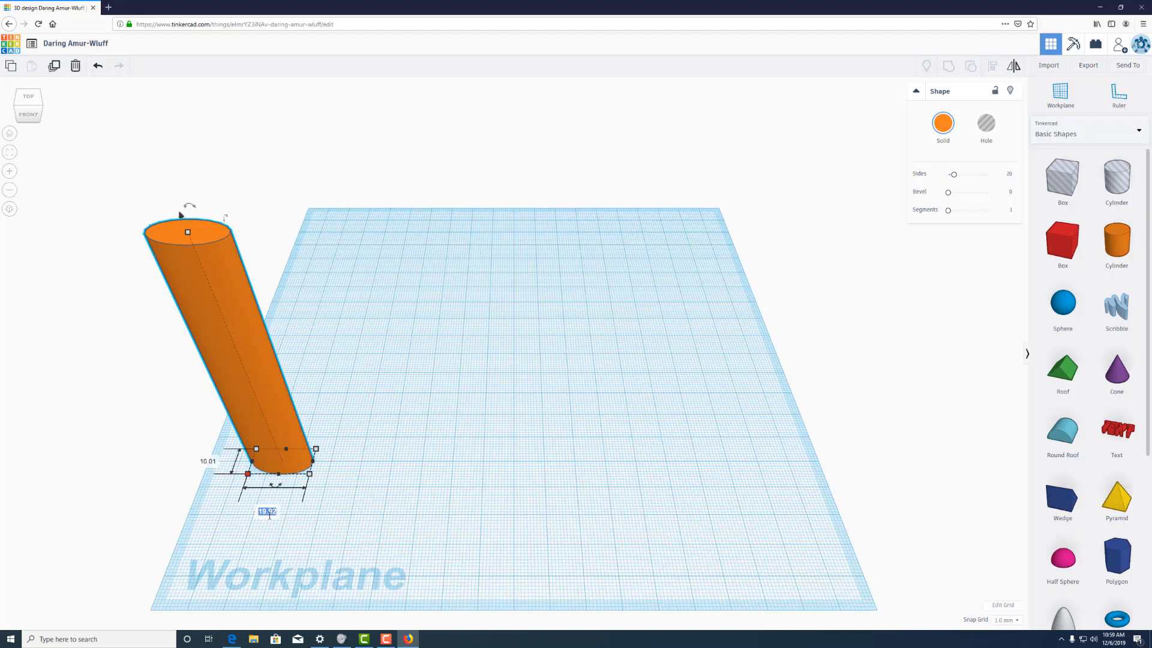
{"action": "type", "text": "5"}
{"action": "key", "text": "Return"}
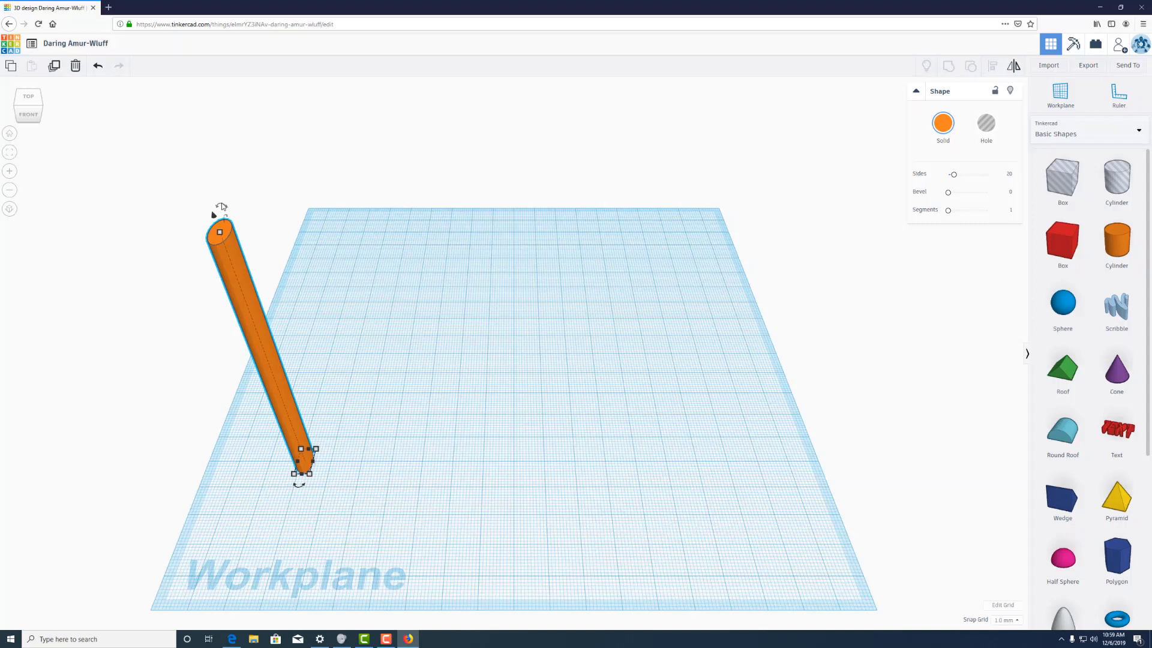
- Rotate the tall cylinder to about -91° so that it lies sideways as a long bar
{"action": "left_click_drag", "start_coordinate": [221, 206], "coordinate": [222, 205]}
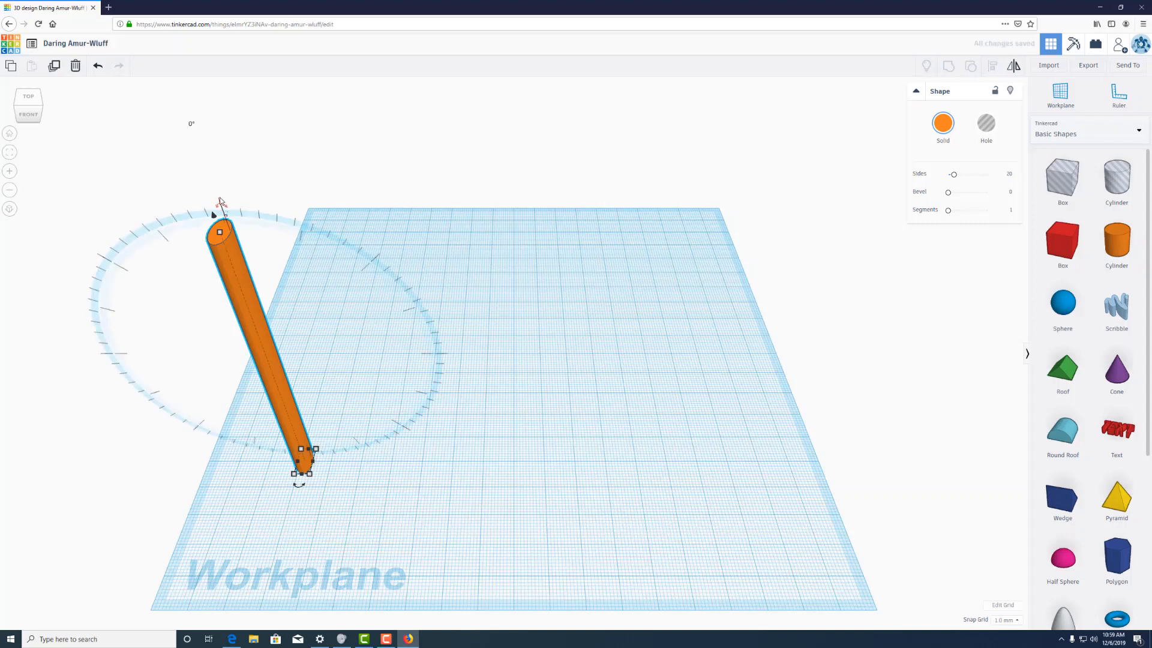
{"action": "left_click_drag", "start_coordinate": [300, 226], "coordinate": [477, 358]}
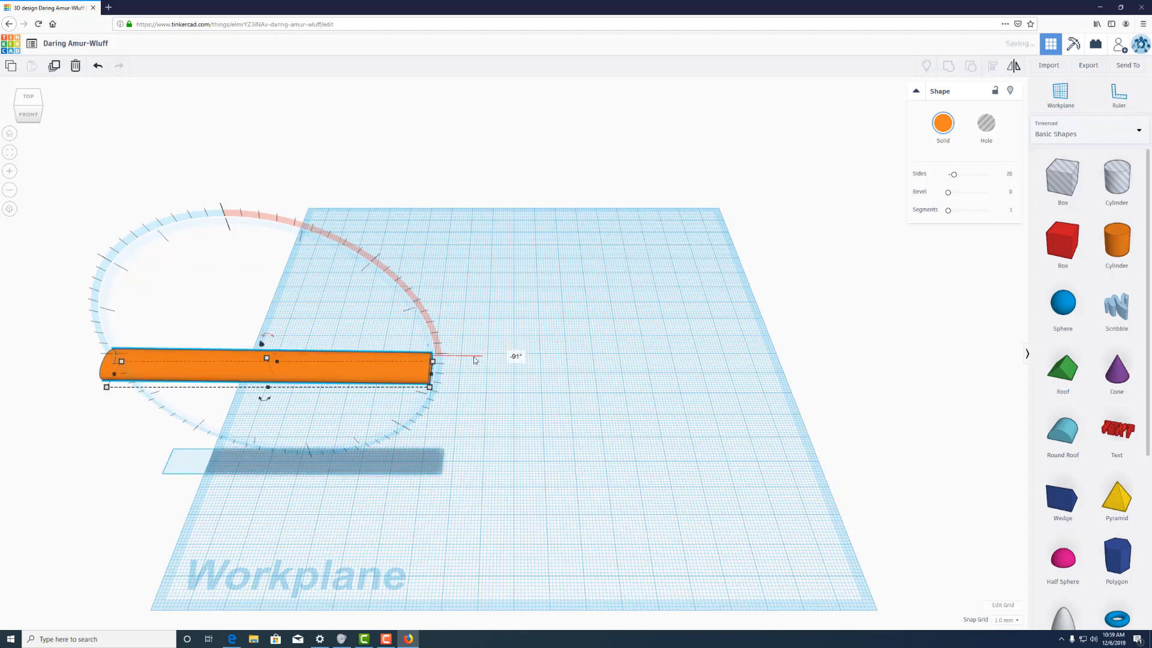
{"action": "left_click", "coordinate": [370, 499]}
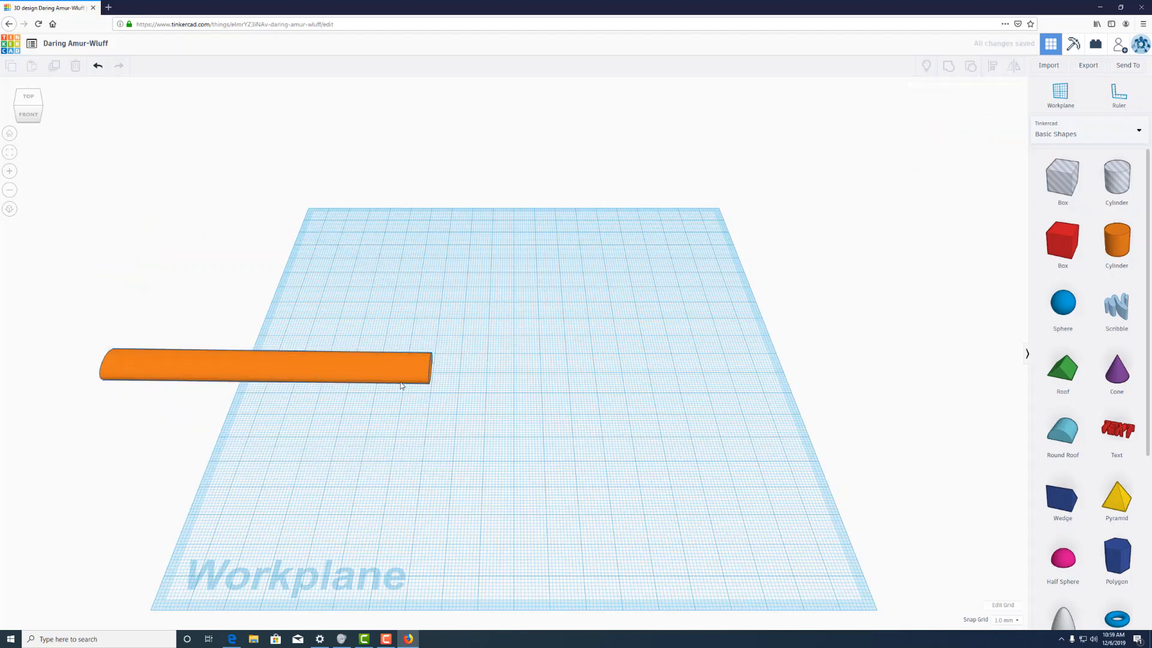
- Move the bar about 25.5 mm sideways and 4 mm forward, and drop it onto the workplane
{"action": "left_click_drag", "start_coordinate": [403, 387], "coordinate": [336, 324]}
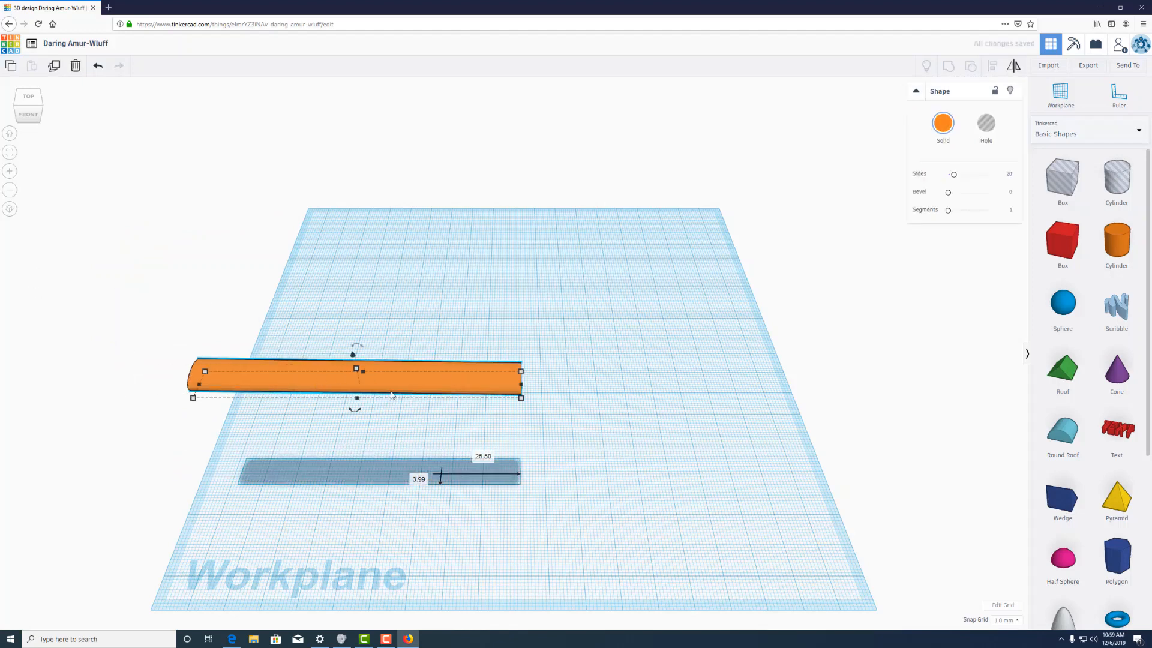
{"action": "left_click", "coordinate": [505, 302]}
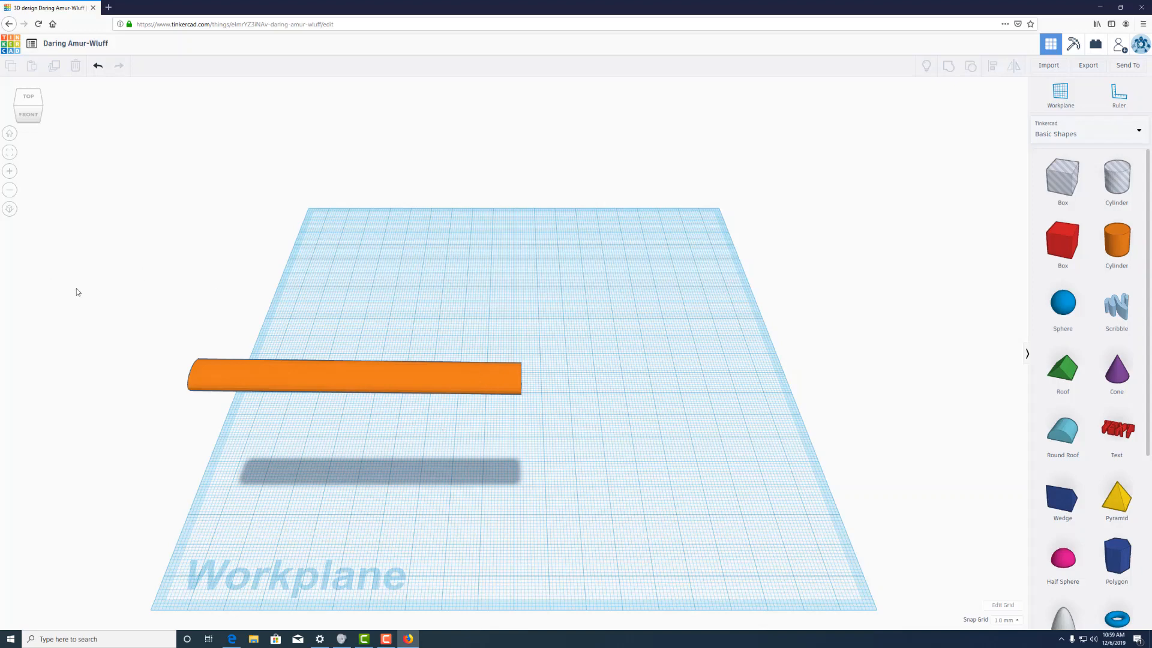
{"action": "left_click_drag", "start_coordinate": [124, 313], "coordinate": [688, 489]}
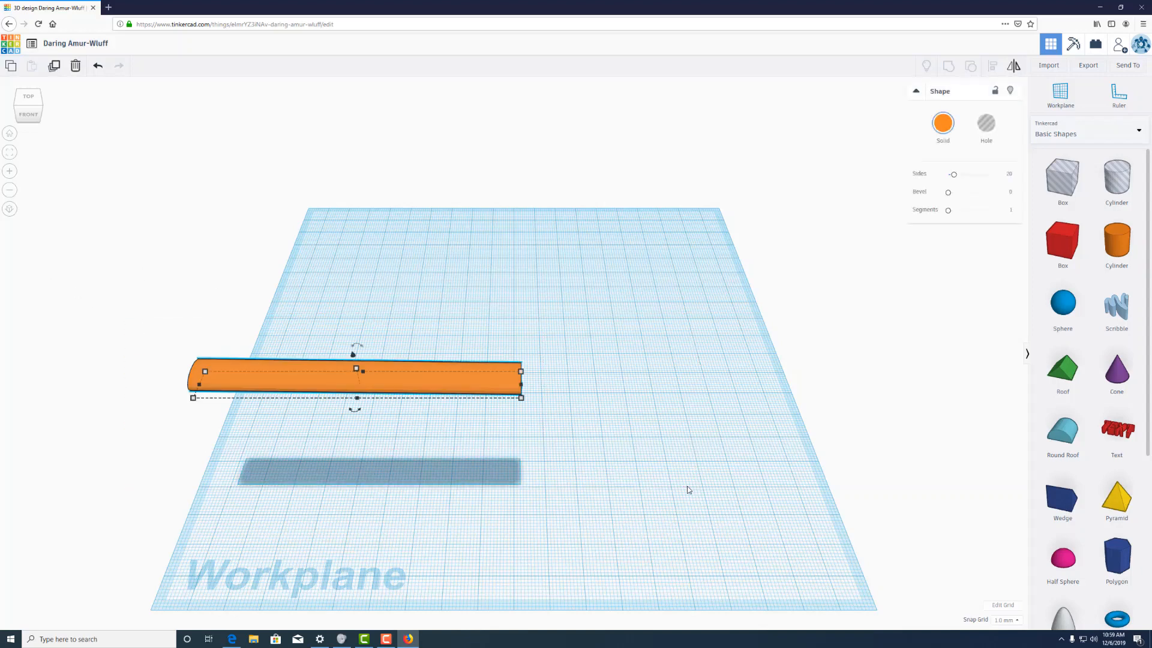
{"action": "key", "text": "d"}
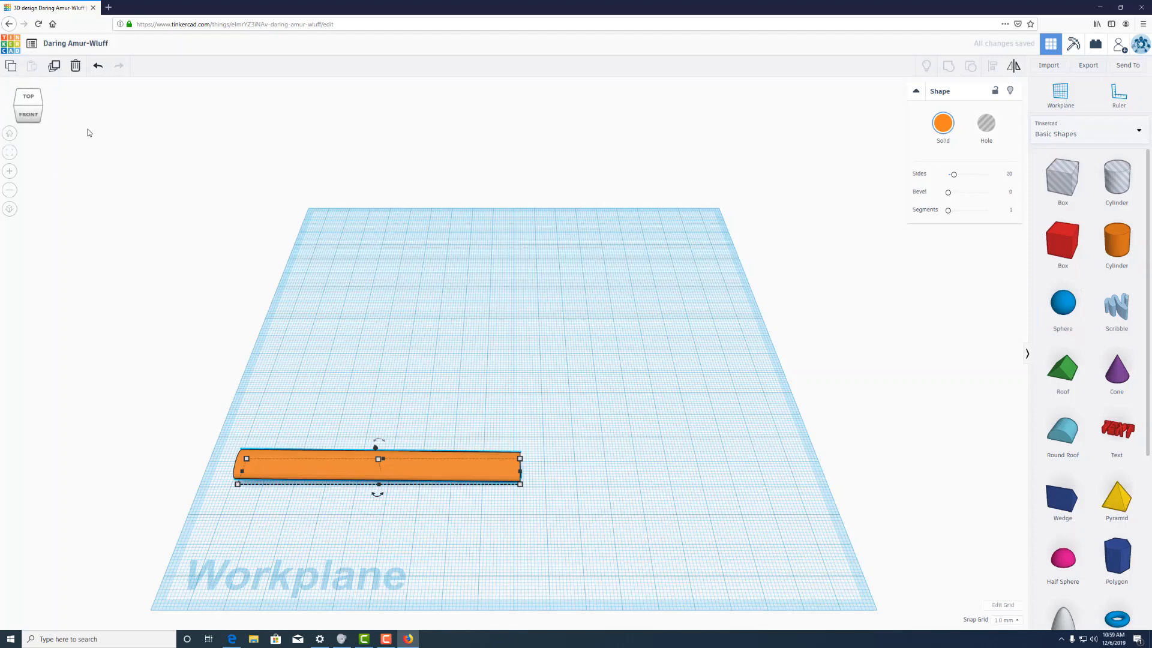
- In top view, place a second cylinder beside the bar's right end and set its height to 6 mm
{"action": "left_click", "coordinate": [26, 100]}
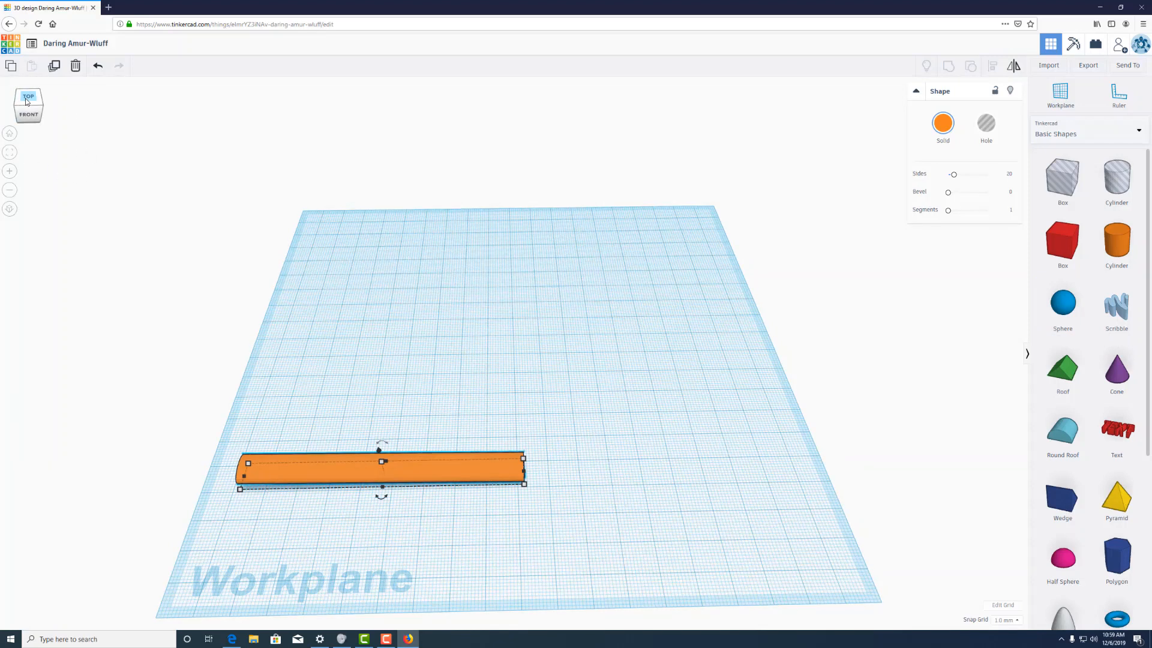
{"action": "left_click", "coordinate": [26, 102]}
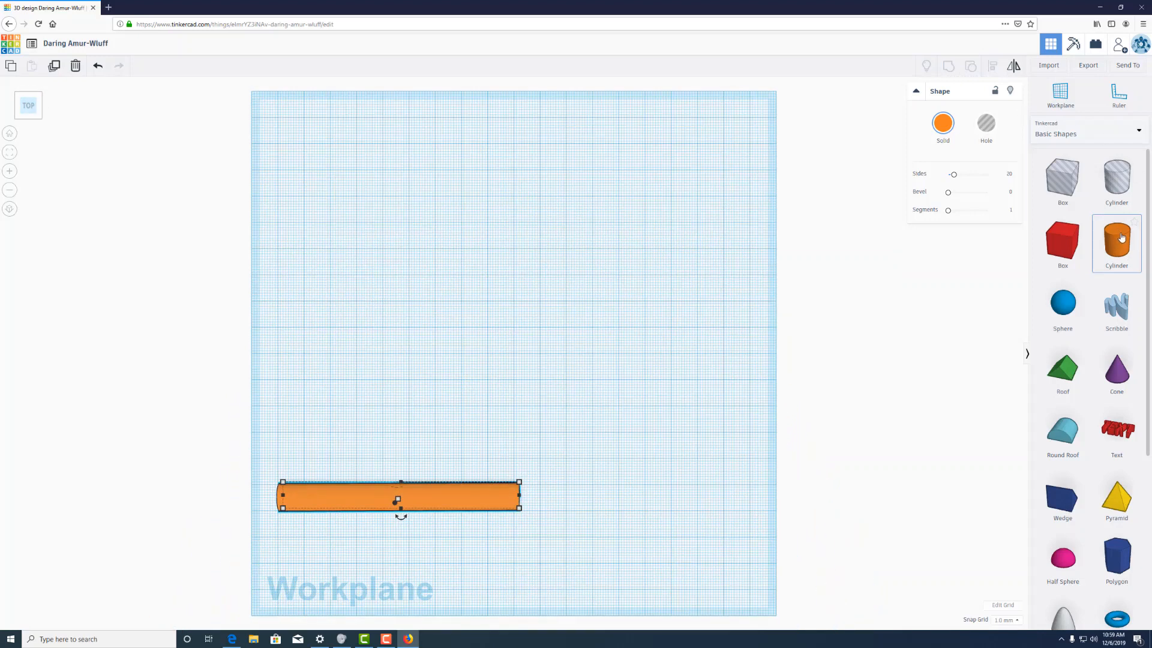
{"action": "left_click_drag", "start_coordinate": [1117, 233], "coordinate": [554, 495]}
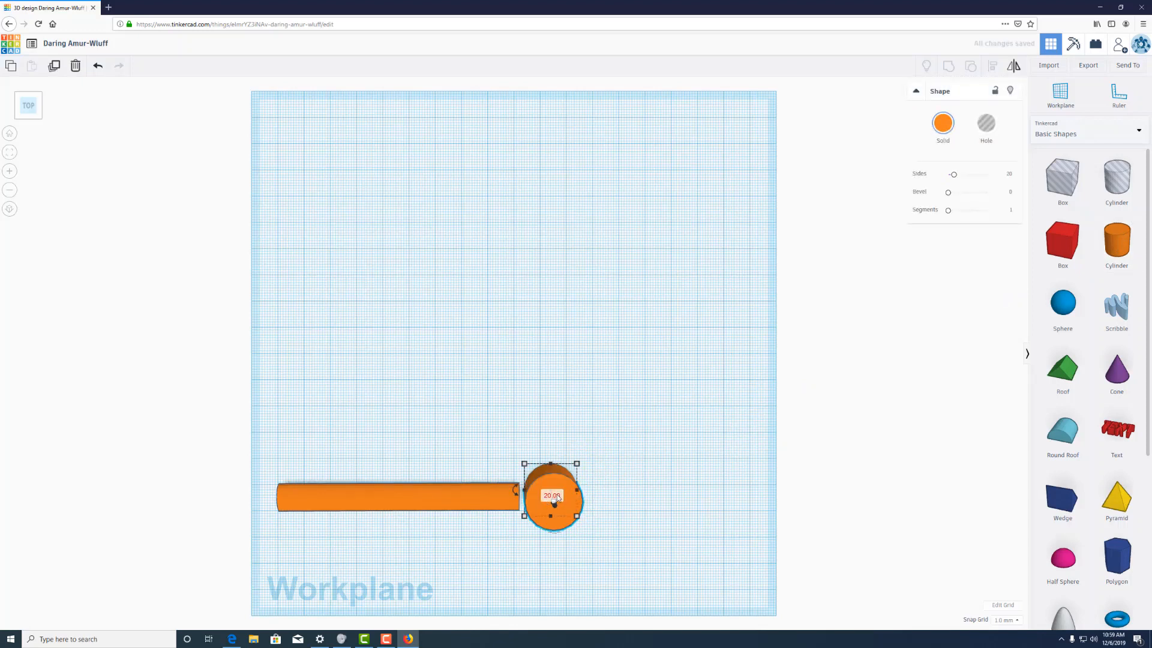
{"action": "left_click", "coordinate": [555, 495]}
{"action": "type", "text": "6"}
{"action": "key", "text": "Return"}
- Set the second cylinder's width and depth to 14 mm each
{"action": "mouse_move", "coordinate": [525, 518]}
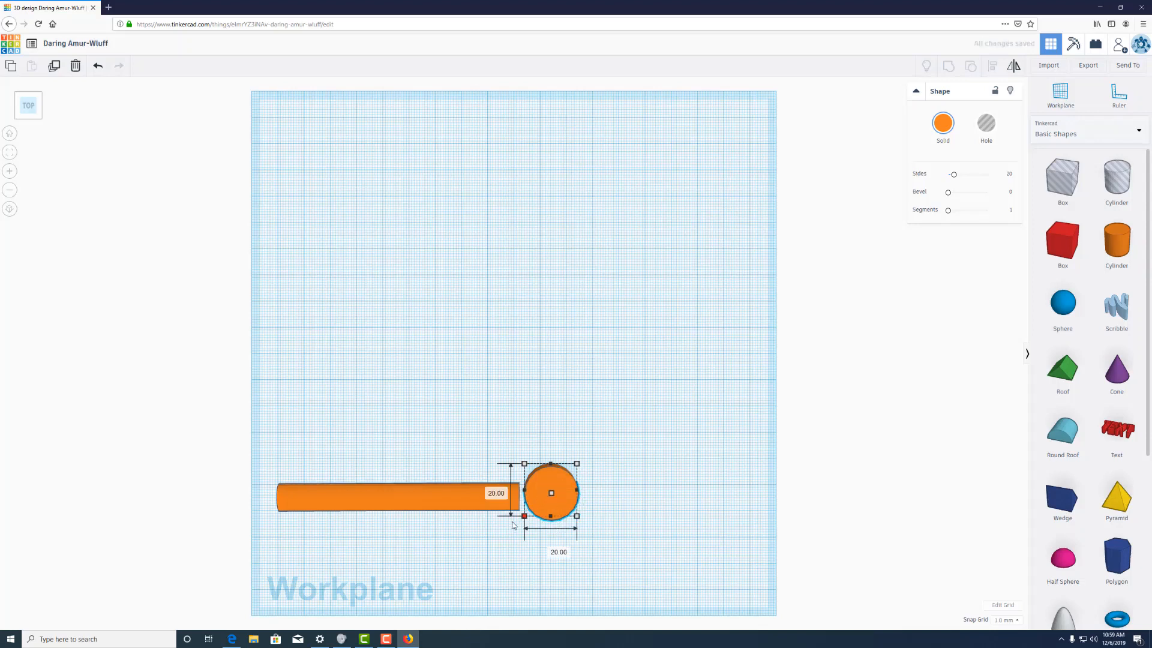
{"action": "left_click", "coordinate": [491, 491]}
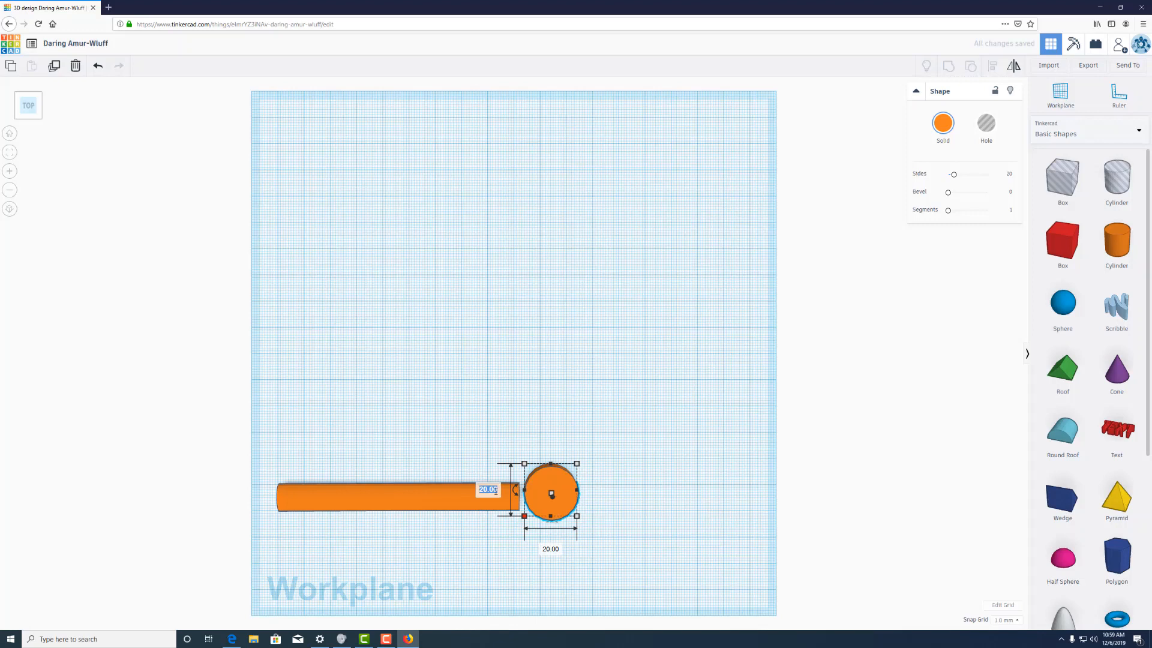
{"action": "type", "text": "14"}
{"action": "left_click", "coordinate": [545, 550]}
{"action": "type", "text": "1"}
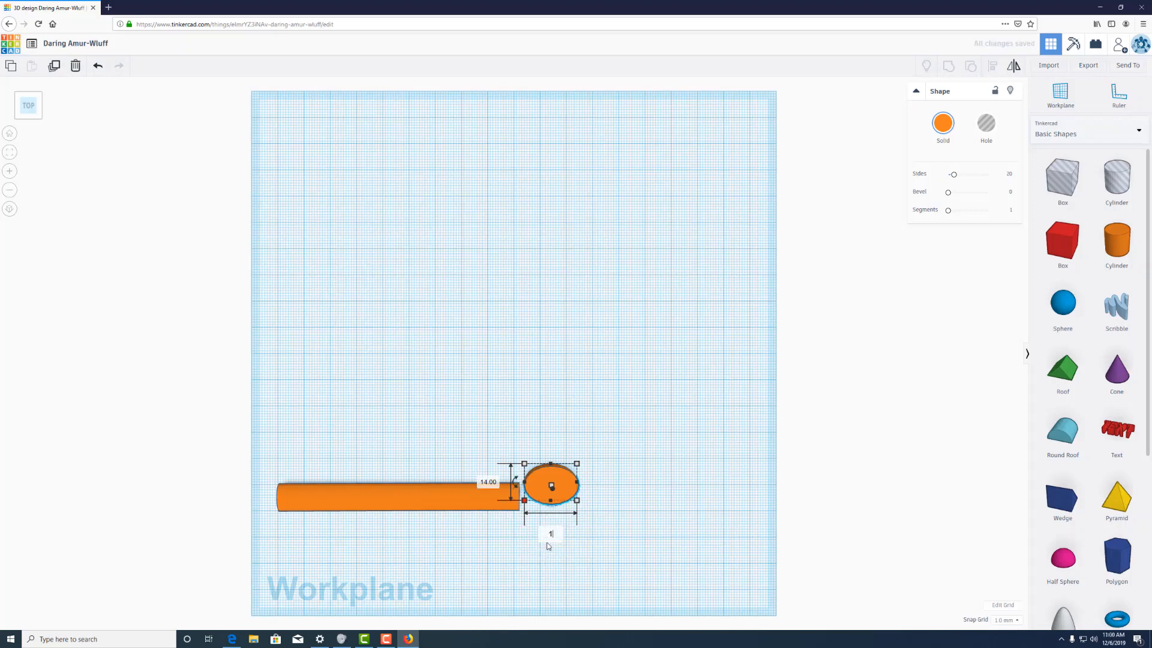
{"action": "key", "text": "Return"}
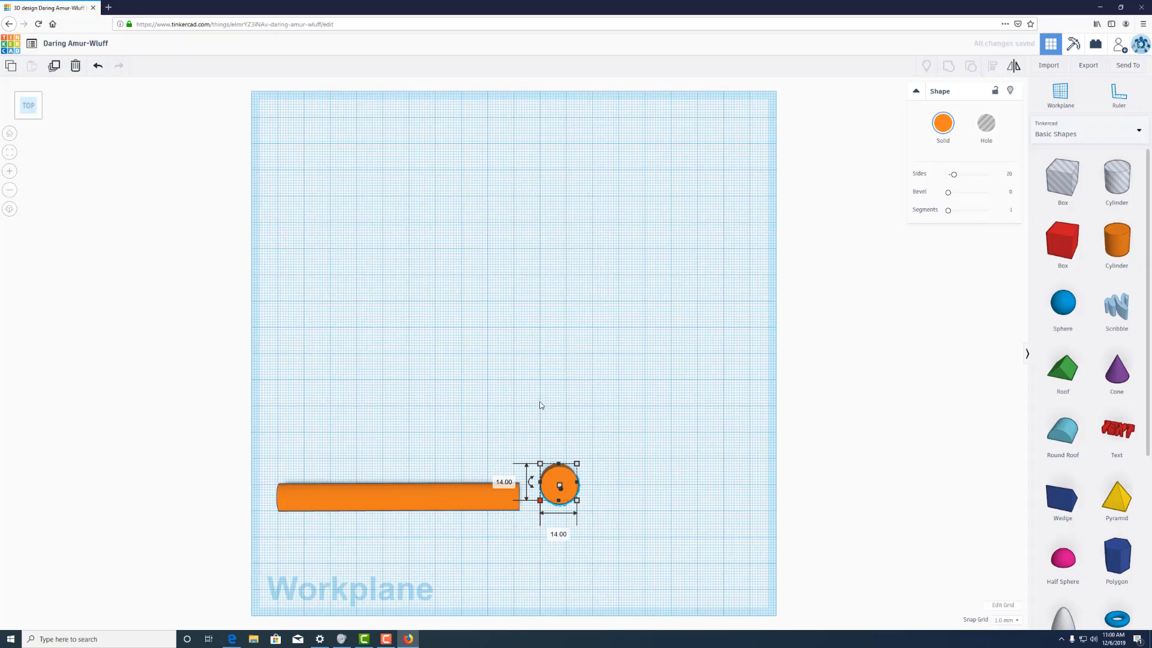
- Move the 14 mm cylinder onto the bar's right end so that it overlaps and is centred on the bar
{"action": "left_click", "coordinate": [570, 460]}
{"action": "left_click_drag", "start_coordinate": [562, 485], "coordinate": [532, 496]}
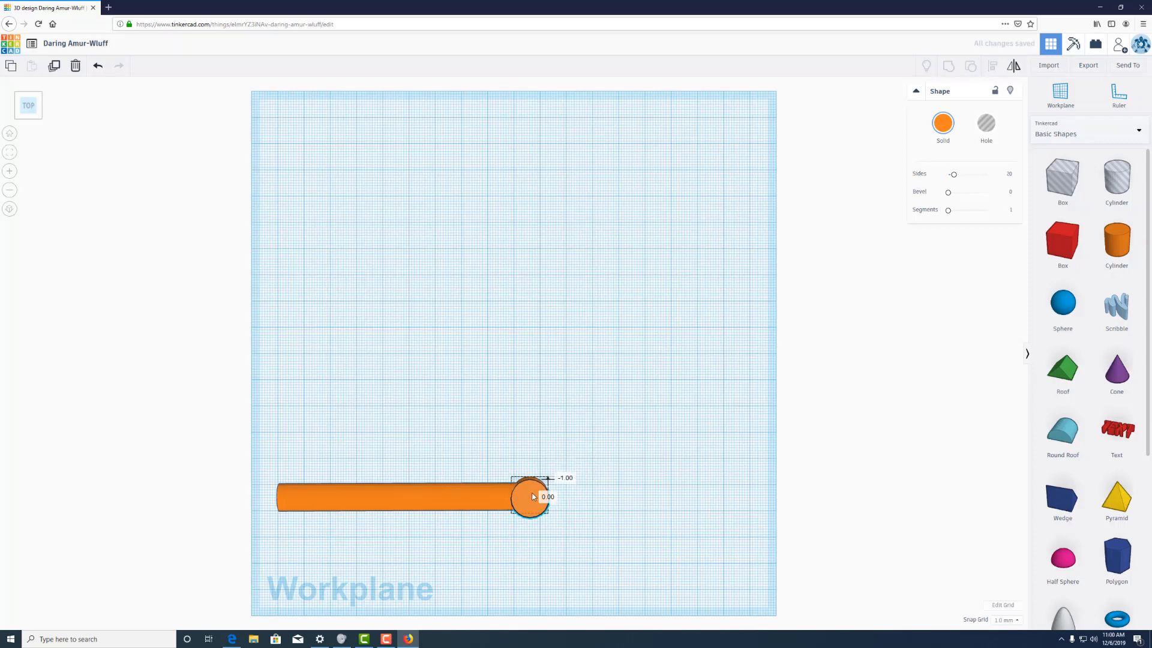
{"action": "left_click", "coordinate": [587, 425]}
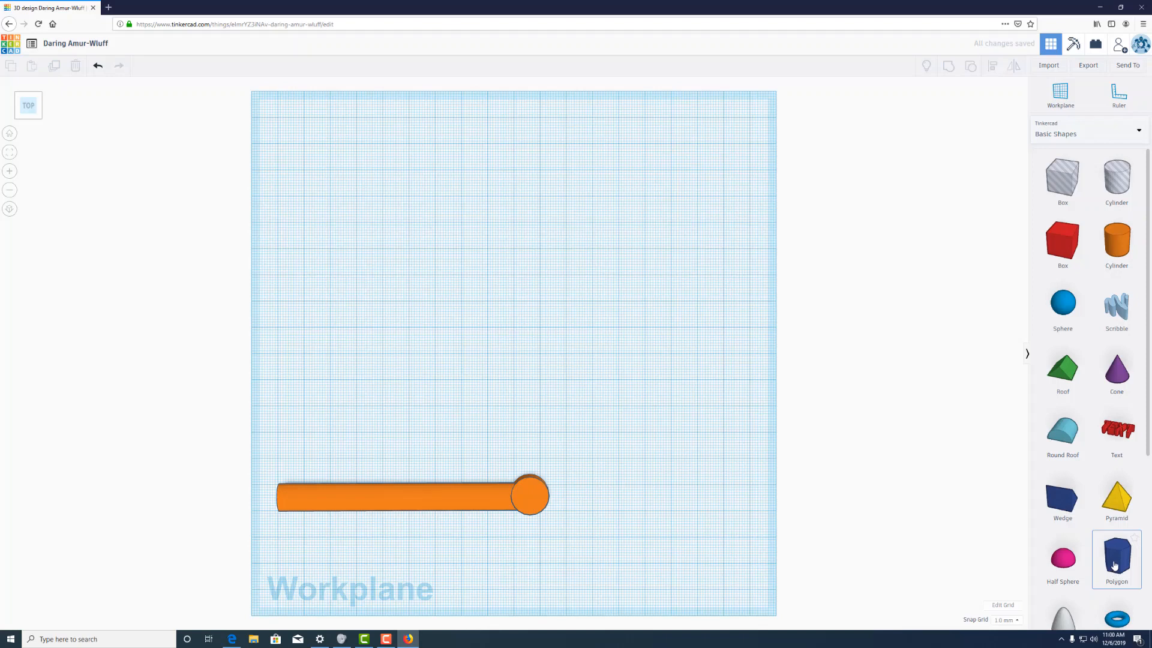
- Place a six-sided polygon on the empty area behind the bar and set its width and depth to 9 mm each
{"action": "left_click_drag", "start_coordinate": [1116, 557], "coordinate": [599, 396]}
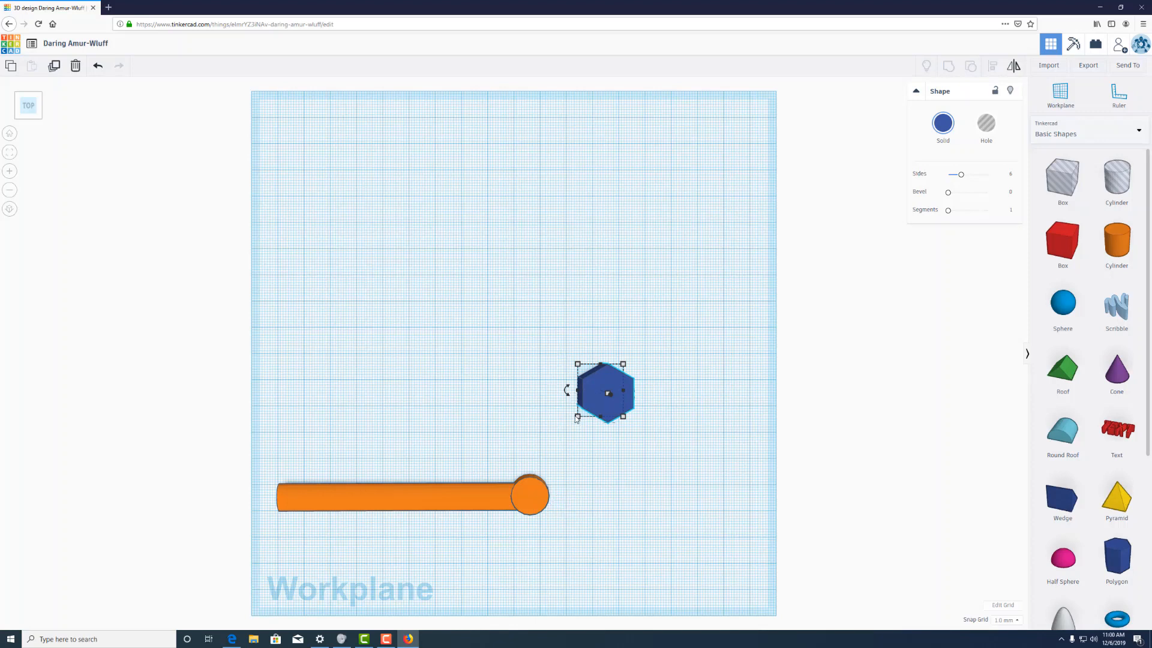
{"action": "mouse_move", "coordinate": [576, 415]}
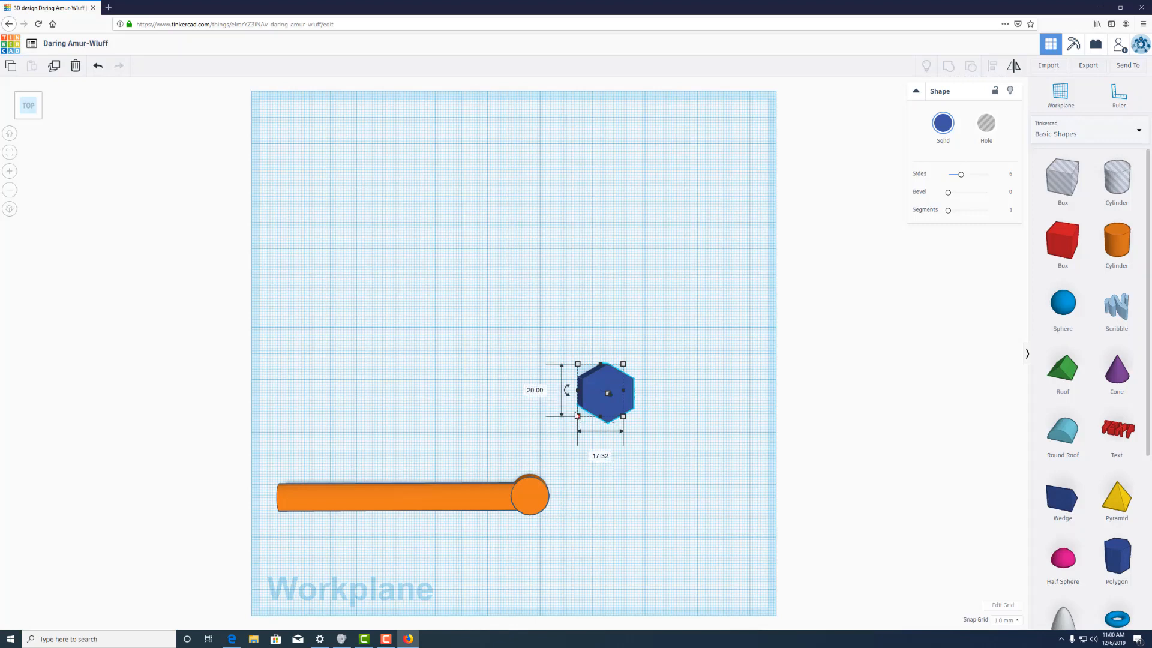
{"action": "left_click", "coordinate": [541, 390]}
{"action": "type", "text": "9"}
{"action": "key", "text": "Tab"}
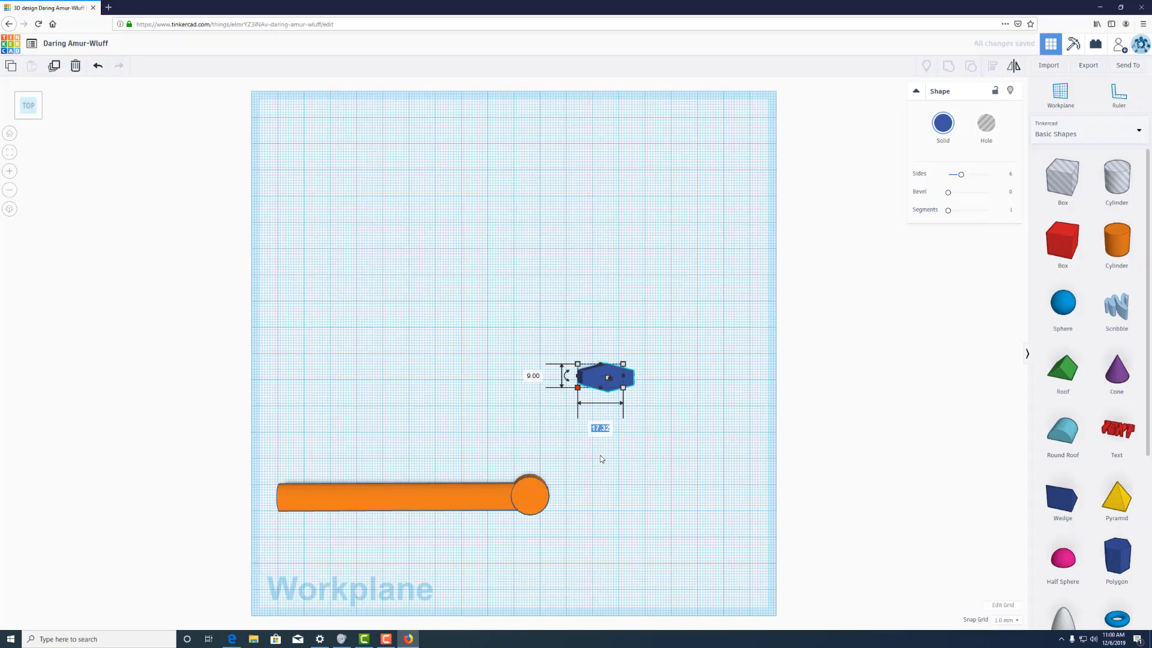
{"action": "type", "text": "9"}
{"action": "key", "text": "Return"}
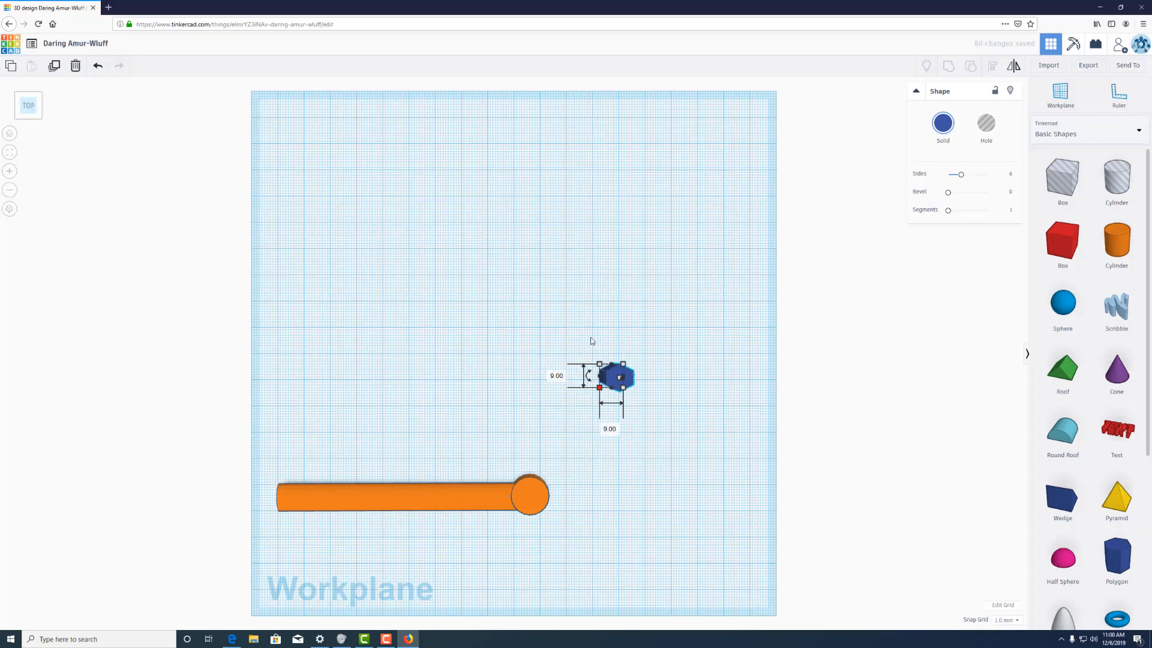
- Turn the small hexagonal polygon into a hole
{"action": "left_click_drag", "start_coordinate": [582, 337], "coordinate": [727, 423]}
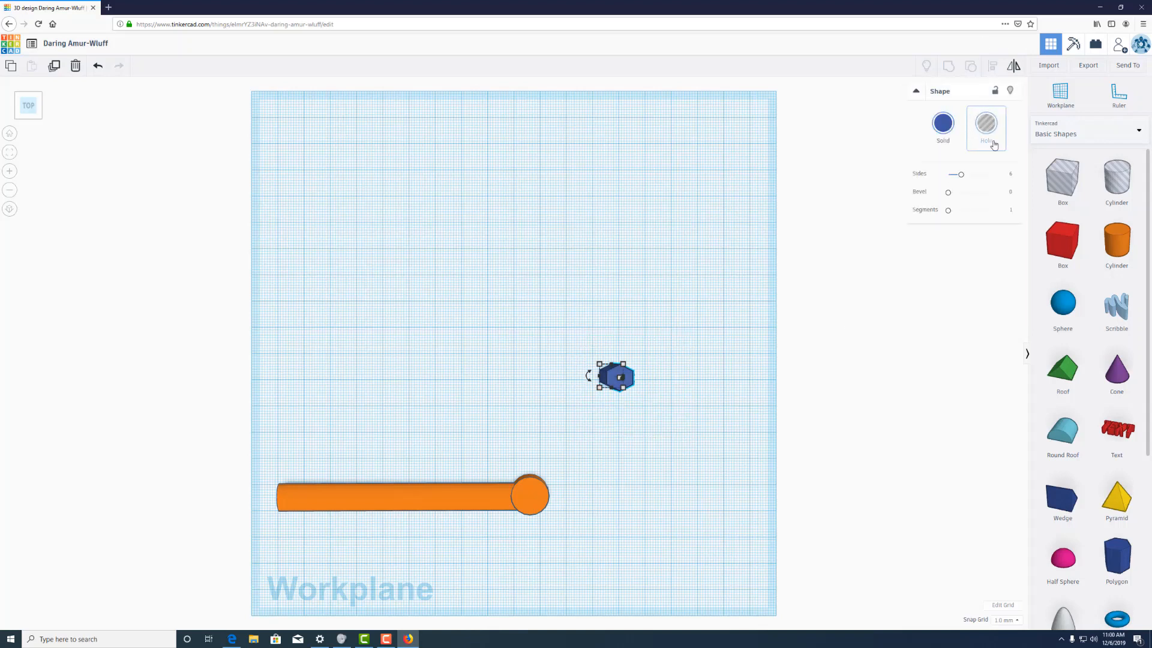
{"action": "left_click", "coordinate": [995, 130]}
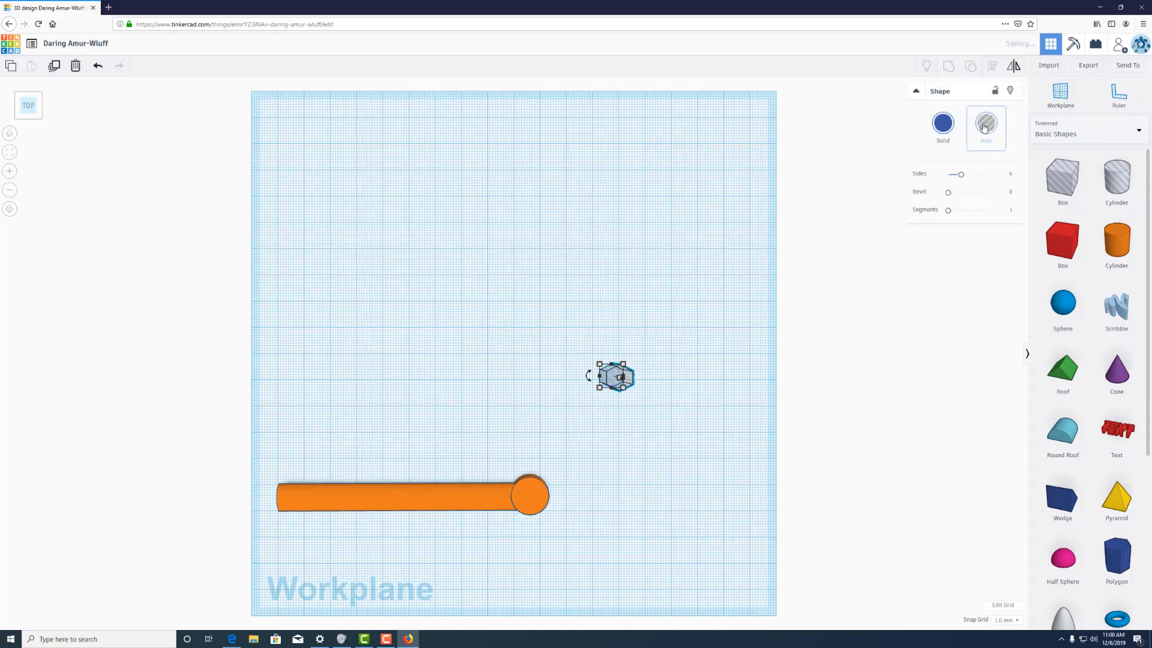
{"action": "left_click", "coordinate": [621, 378]}
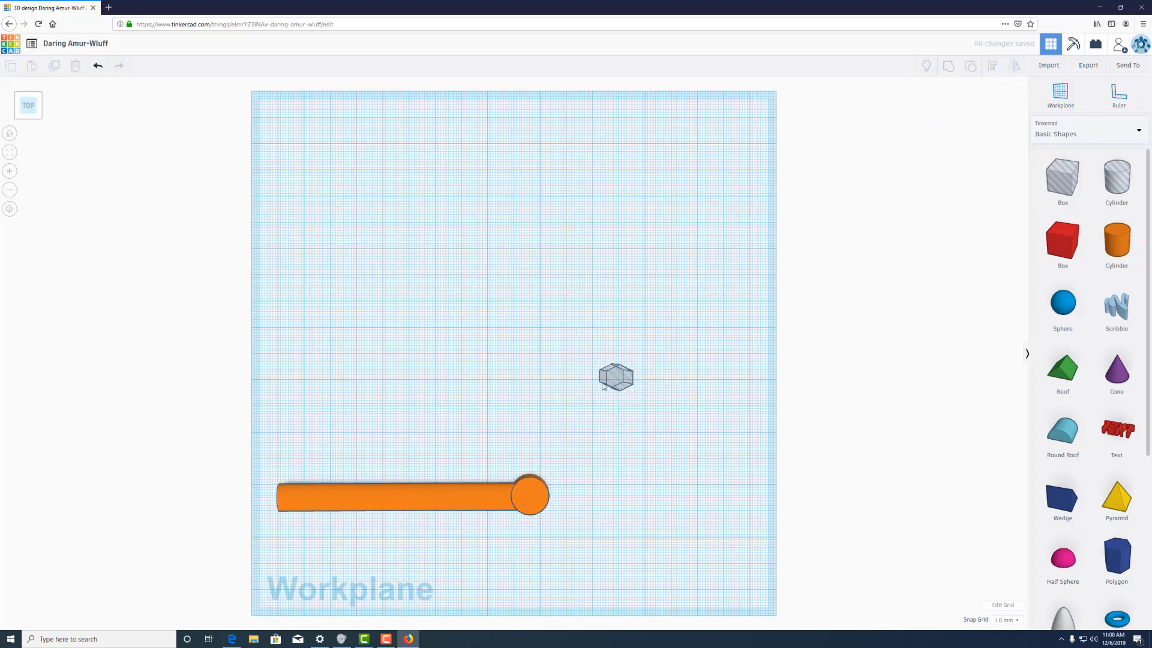
- Move the hexagonal hole beside the round head, just beyond the handle's end, and rotate it 30° in the workplane
{"action": "left_click_drag", "start_coordinate": [615, 363], "coordinate": [555, 491]}
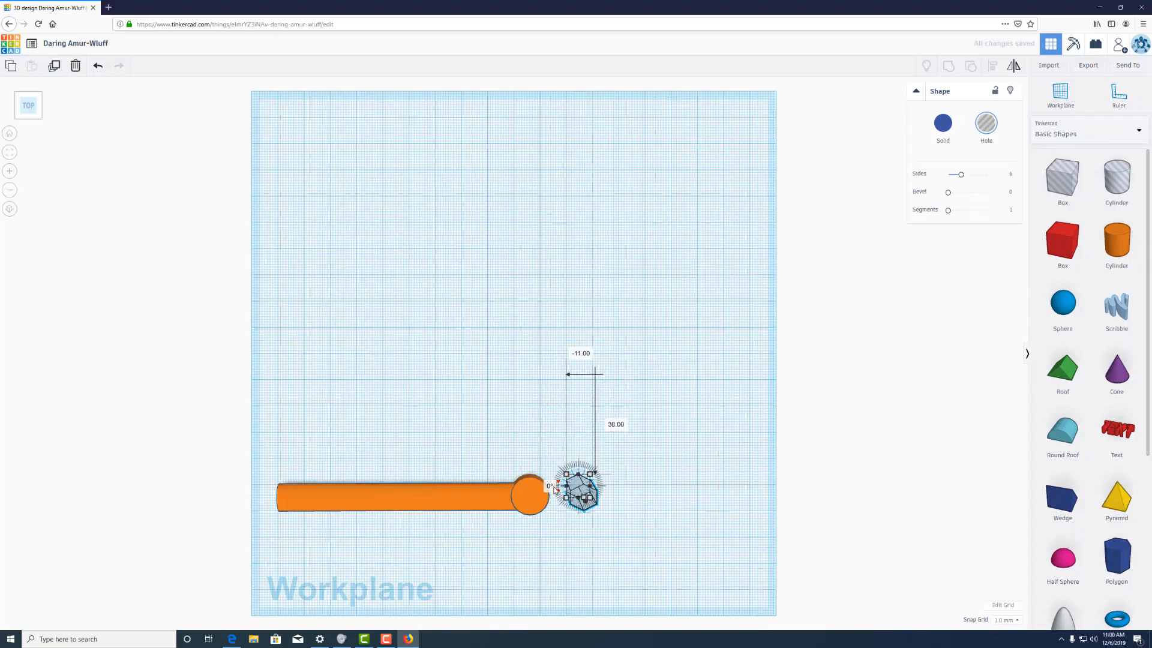
{"action": "left_click", "coordinate": [556, 486]}
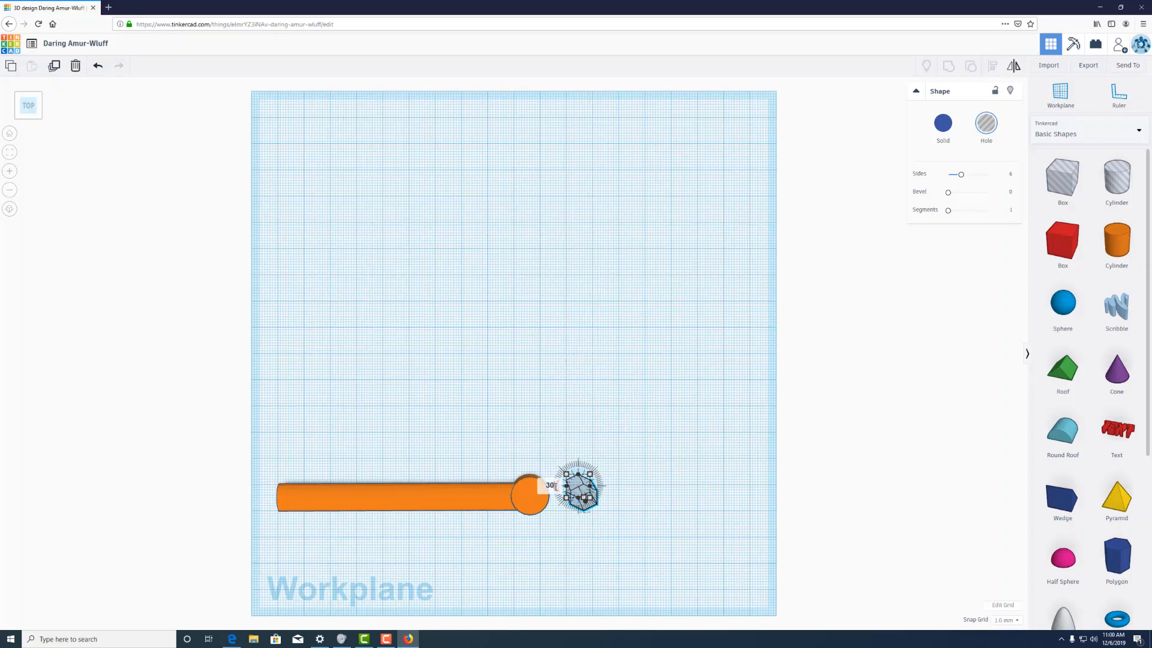
{"action": "key", "text": "Return"}
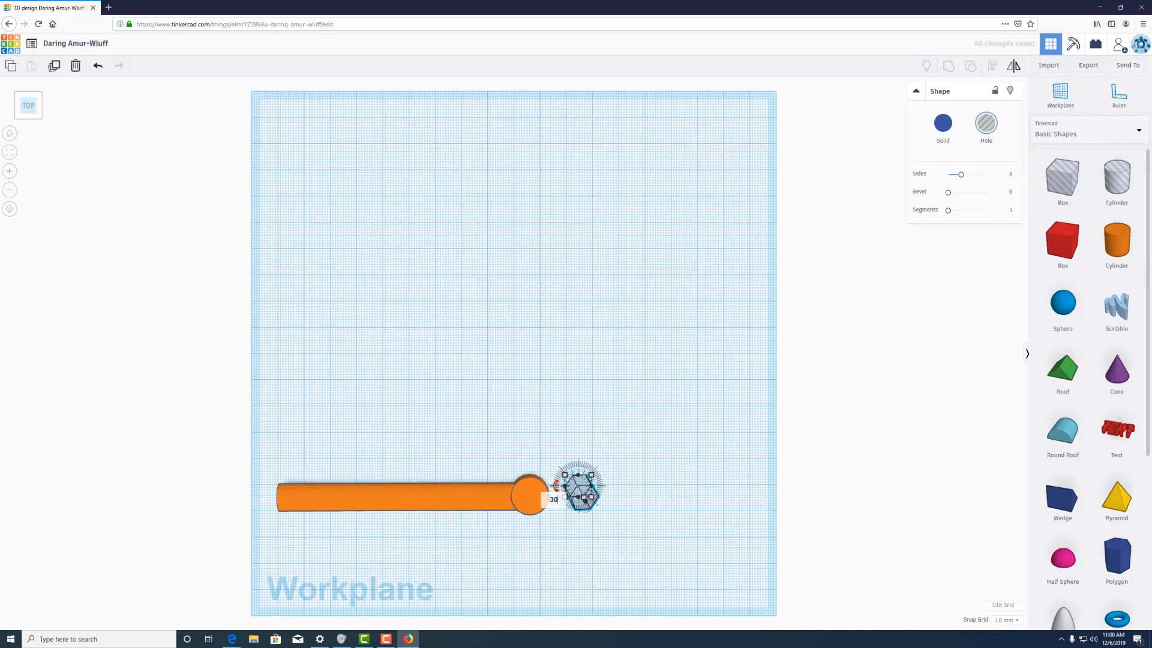
{"action": "left_click", "coordinate": [599, 424]}
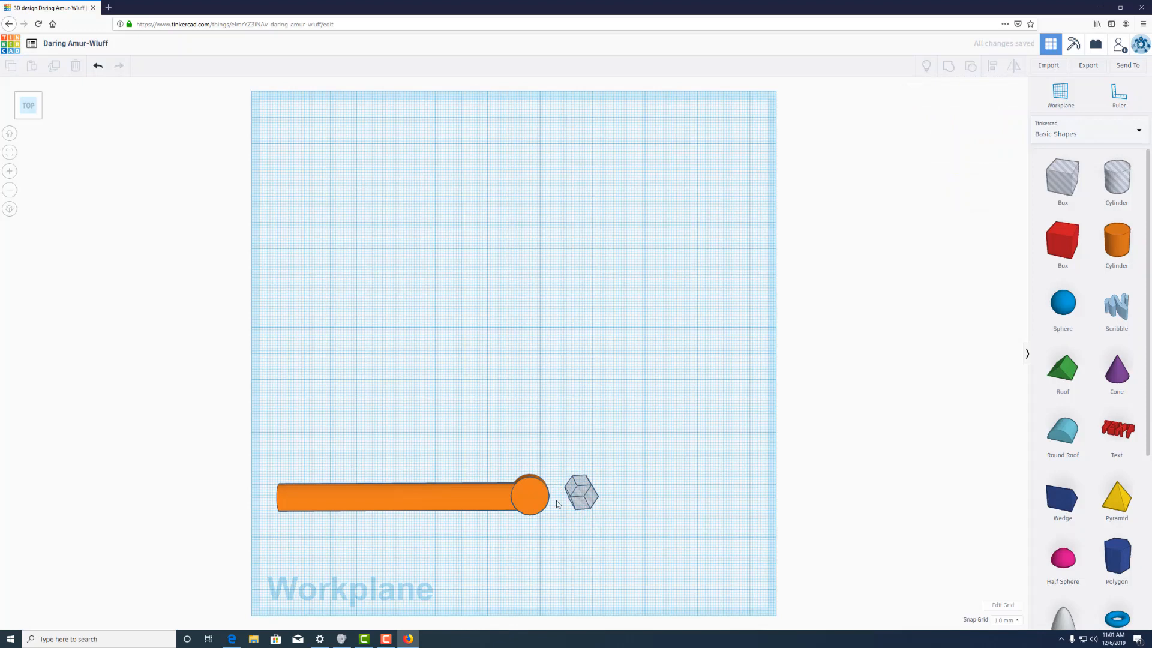
- Move the hexagonal hole so it overlaps the round head's outer edge, and group it with the head and handle to cut an open jaw
{"action": "left_click_drag", "start_coordinate": [582, 498], "coordinate": [546, 500]}
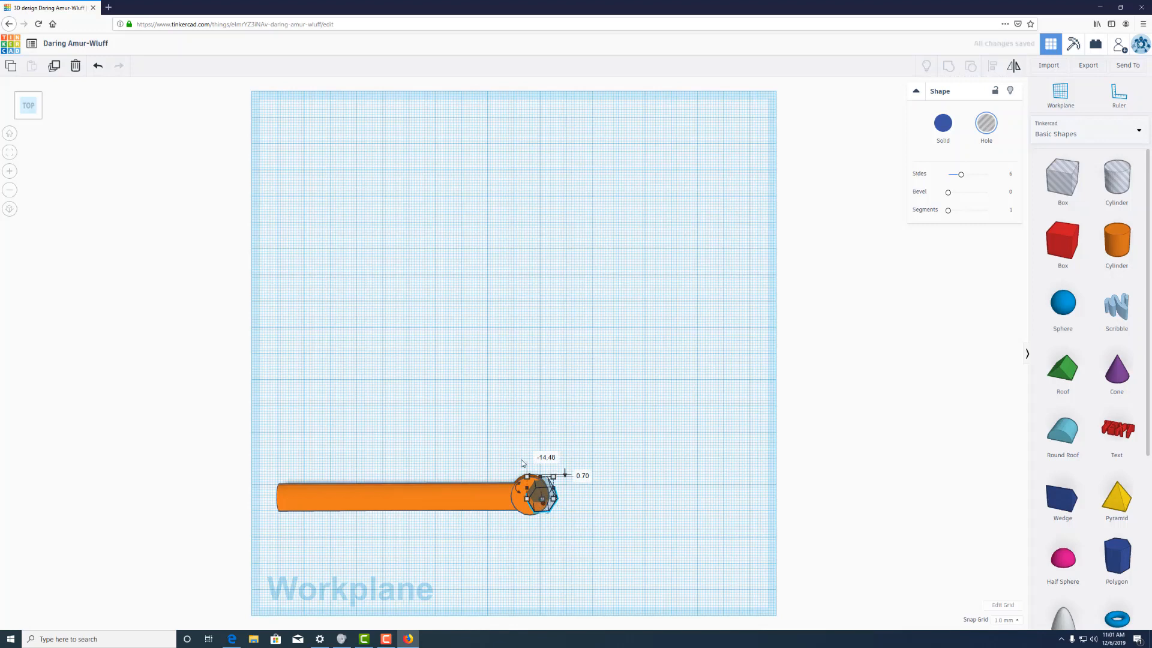
{"action": "right_click_drag", "start_coordinate": [607, 529], "coordinate": [613, 490]}
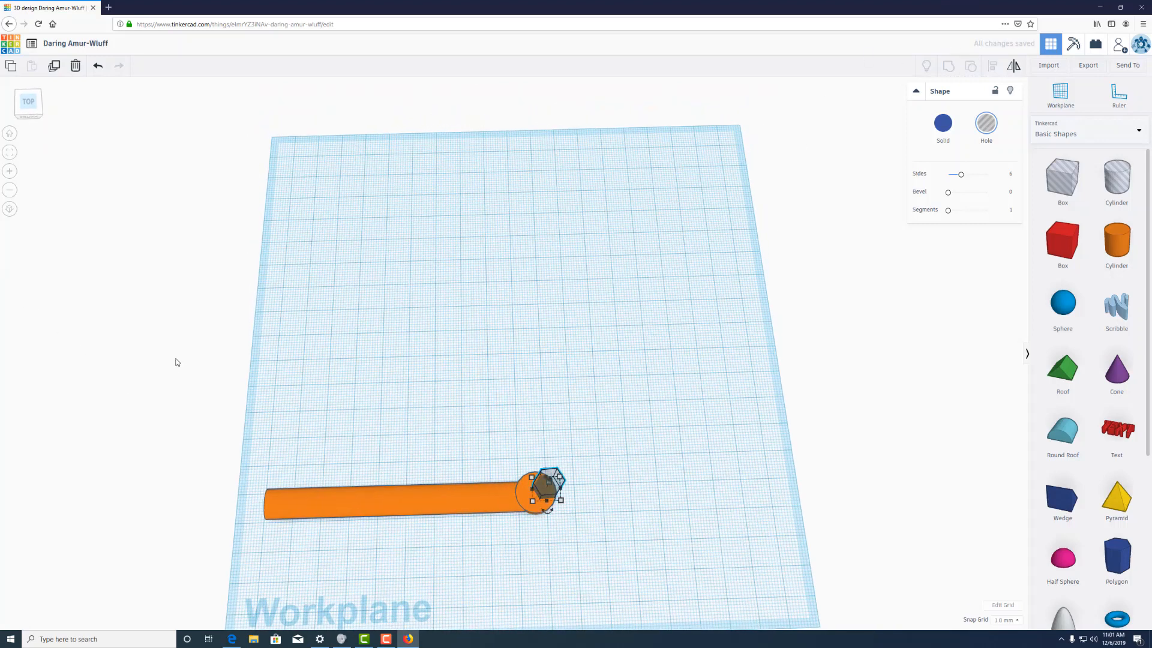
{"action": "left_click_drag", "start_coordinate": [343, 444], "coordinate": [678, 543]}
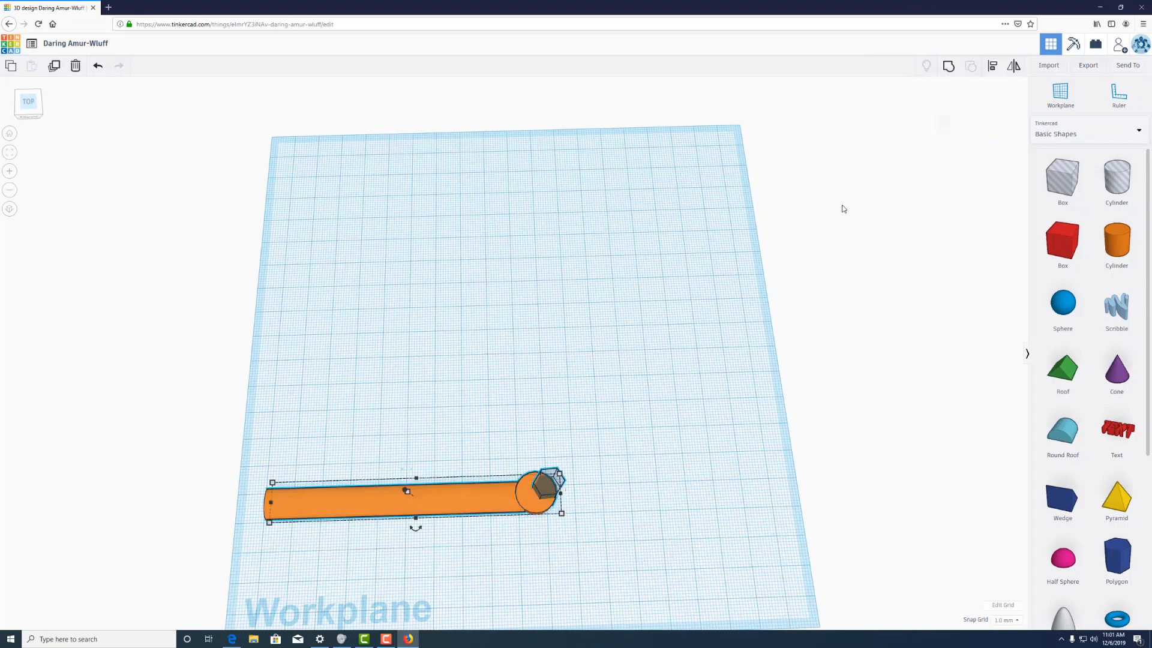
{"action": "left_click", "coordinate": [946, 68]}
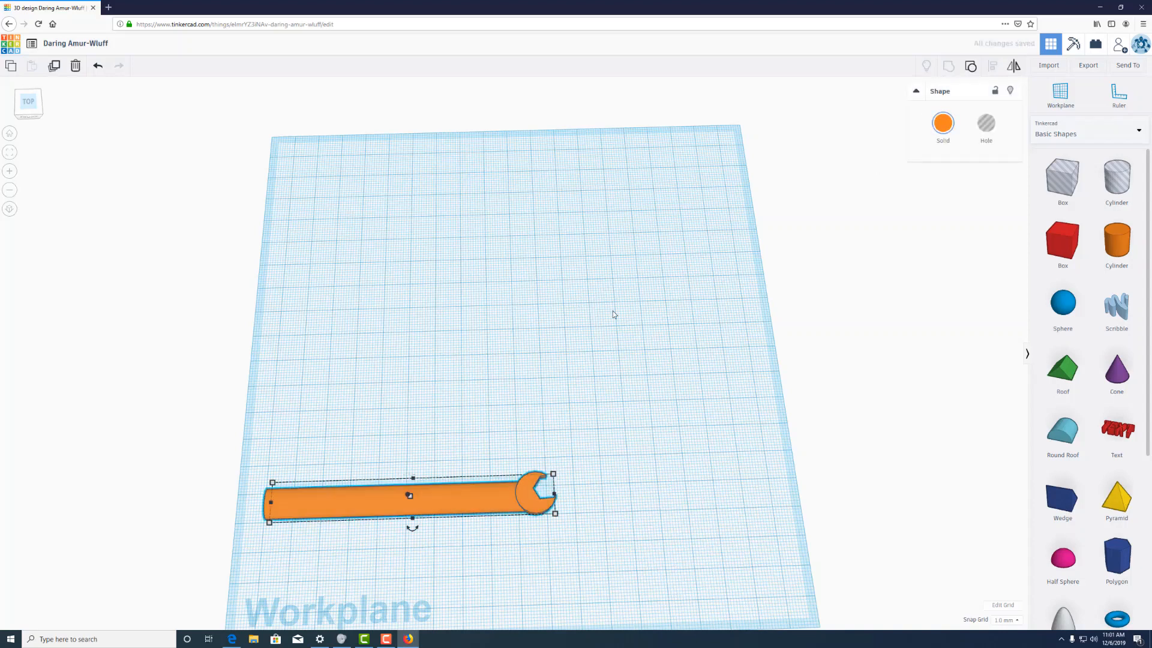
- Export the selected wrench as an STL file for 3D printing and open it with the default program, TWINUI
{"action": "left_click", "coordinate": [1087, 66]}
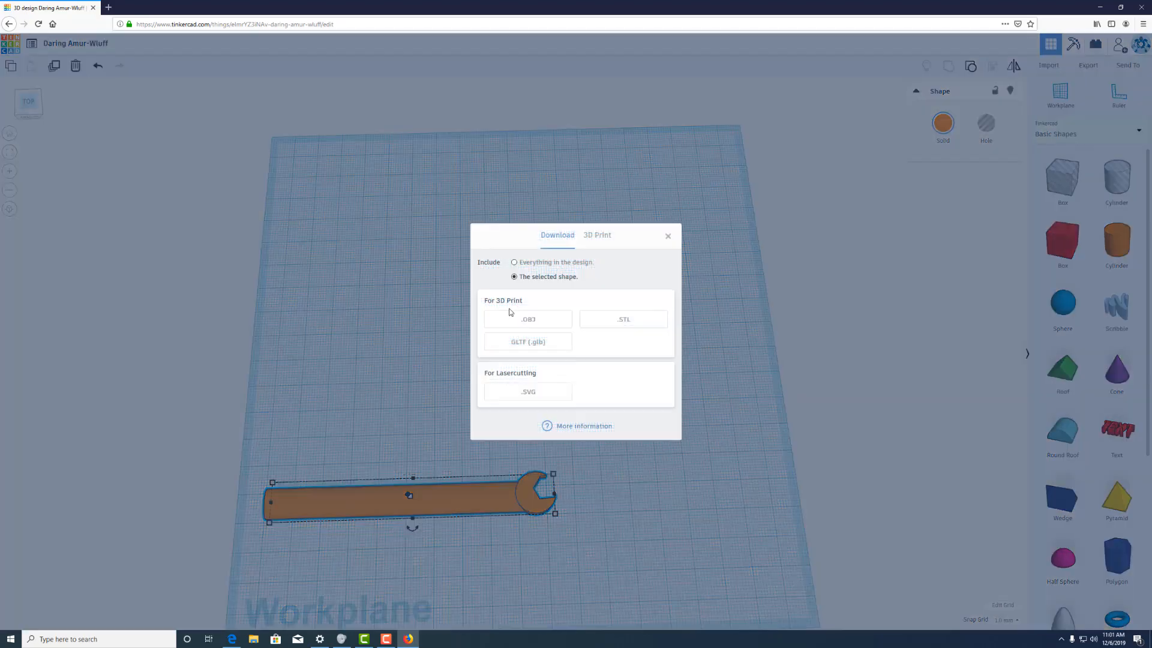
{"action": "left_click", "coordinate": [614, 322]}
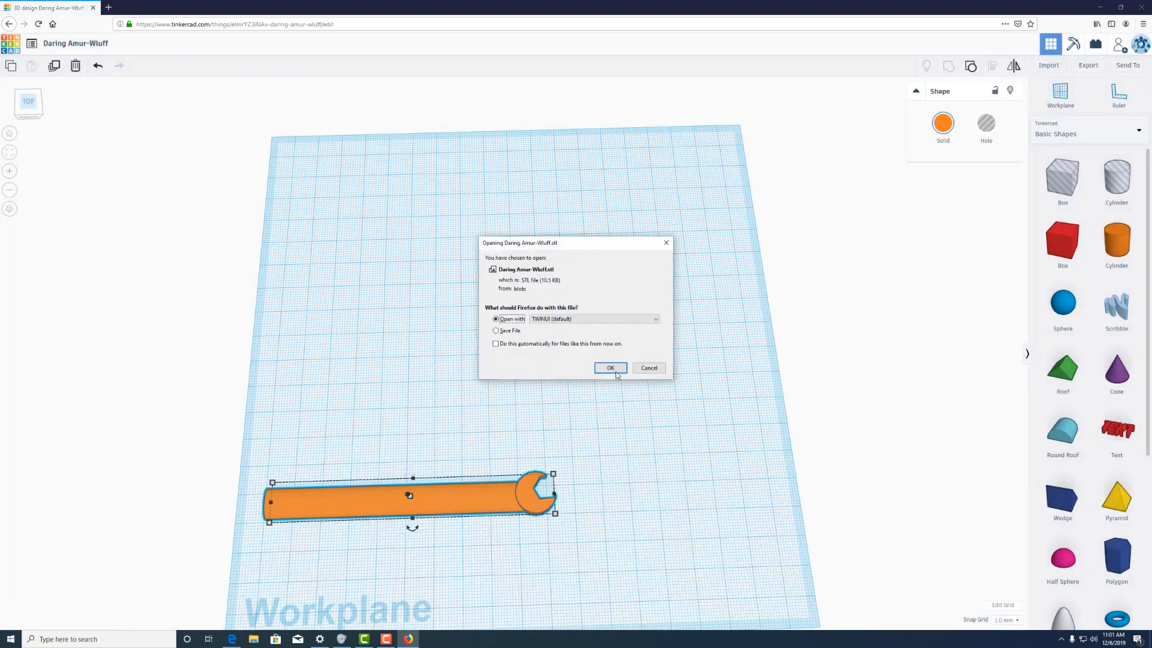
{"action": "left_click", "coordinate": [610, 367]}
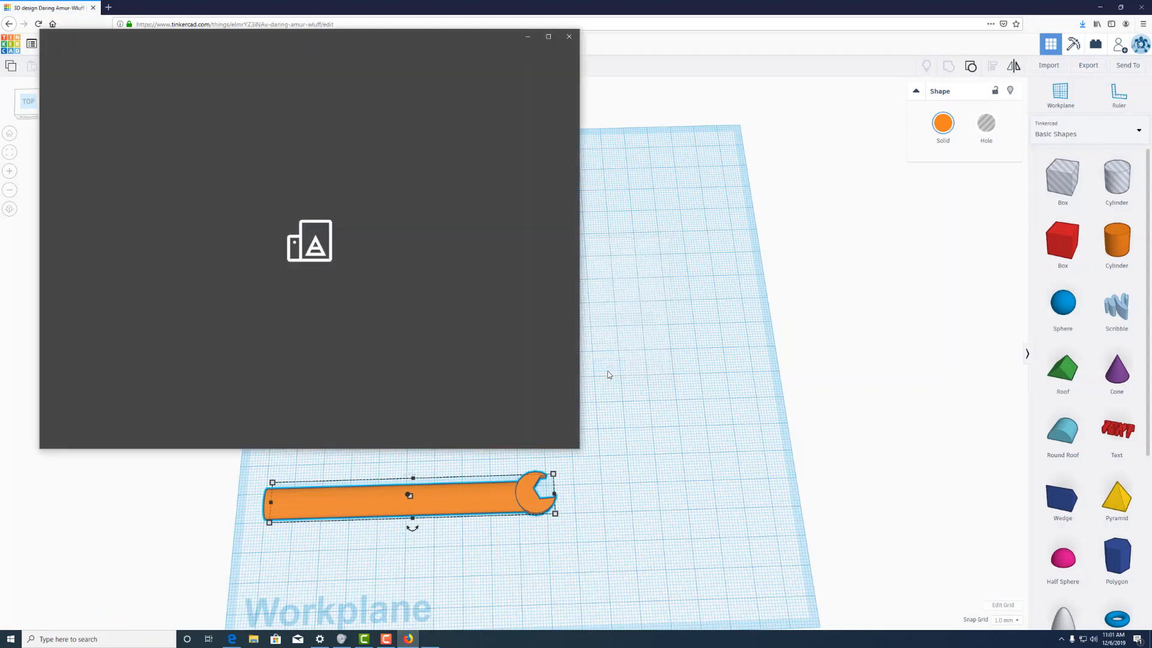